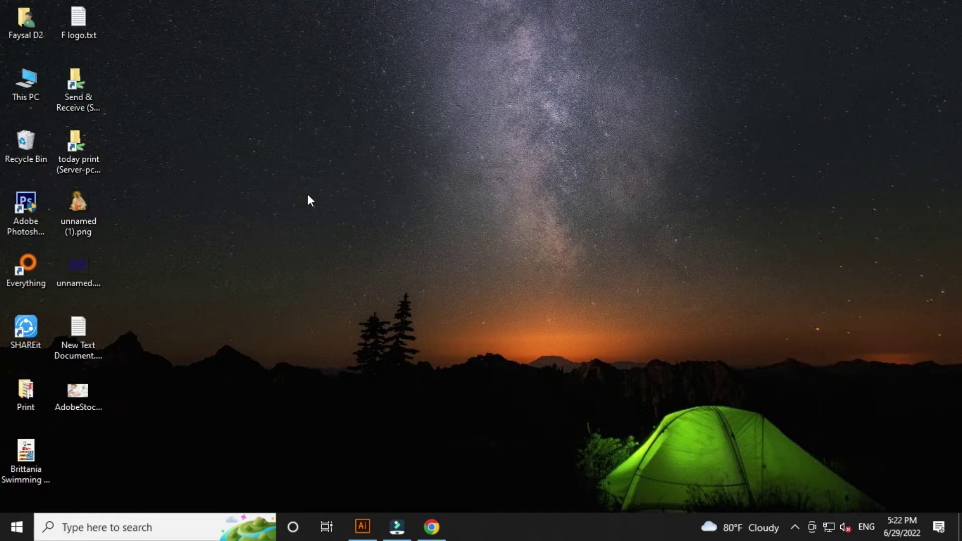
Step: Refresh the Windows desktop and bring the R Logo.ai Illustrator window back to the front
{"action": "right_click", "coordinate": [308, 195]}
{"action": "left_click", "coordinate": [342, 234]}
{"action": "left_click", "coordinate": [356, 524]}
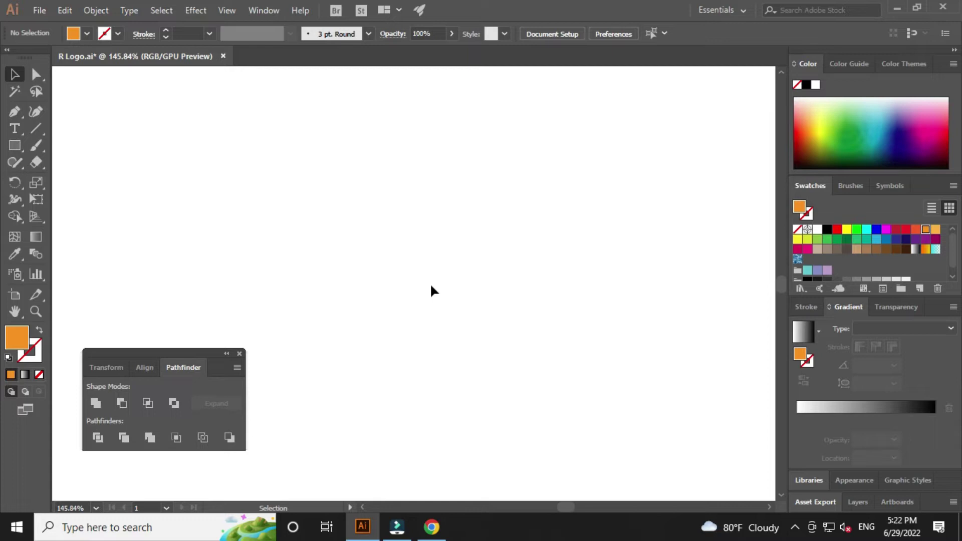
Step: Draw a wide rectangle near the artboard centre and shift it slightly left
{"action": "left_click", "coordinate": [15, 146]}
{"action": "left_click_drag", "start_coordinate": [359, 203], "coordinate": [604, 340]}
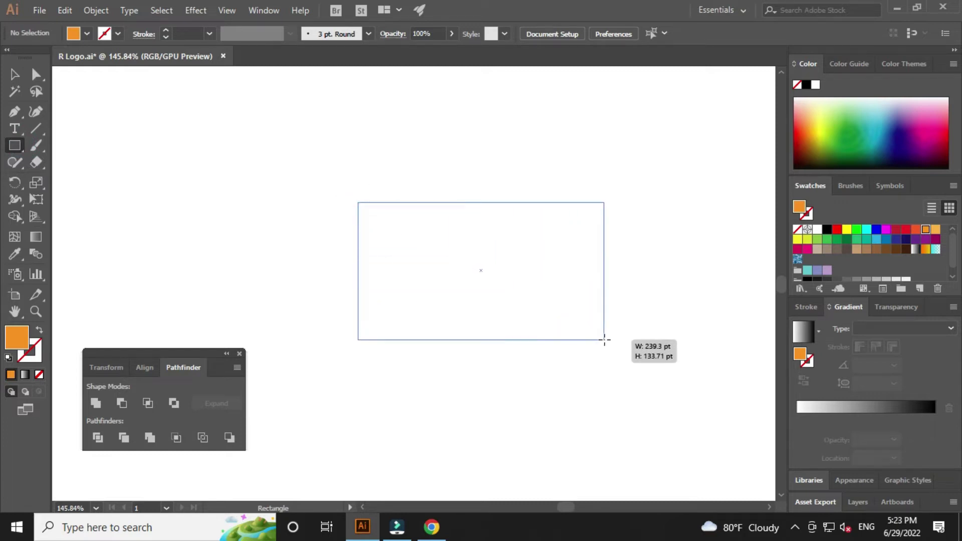
{"action": "left_click_drag", "start_coordinate": [604, 340], "coordinate": [604, 339]}
{"action": "key", "text": "v"}
{"action": "mouse_move", "coordinate": [548, 275]}
{"action": "left_mouse_down"}
{"action": "mouse_move", "coordinate": [529, 272]}
{"action": "mouse_move", "coordinate": [579, 271]}
{"action": "mouse_move", "coordinate": [525, 275]}
{"action": "left_mouse_up"}
{"action": "left_click", "coordinate": [603, 270]}
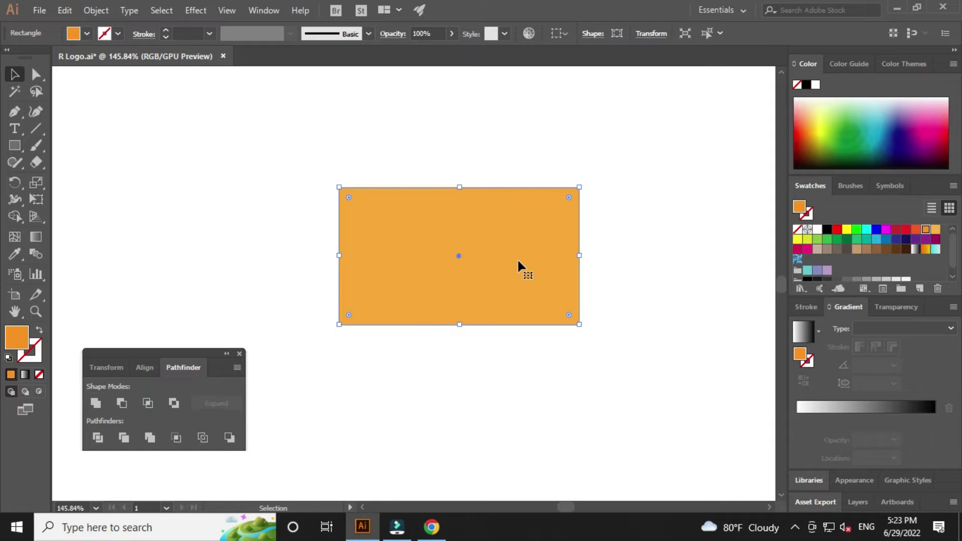
Step: Give the rectangle a 2 pt outline with no fill, then reselect it
{"action": "left_click", "coordinate": [209, 34]}
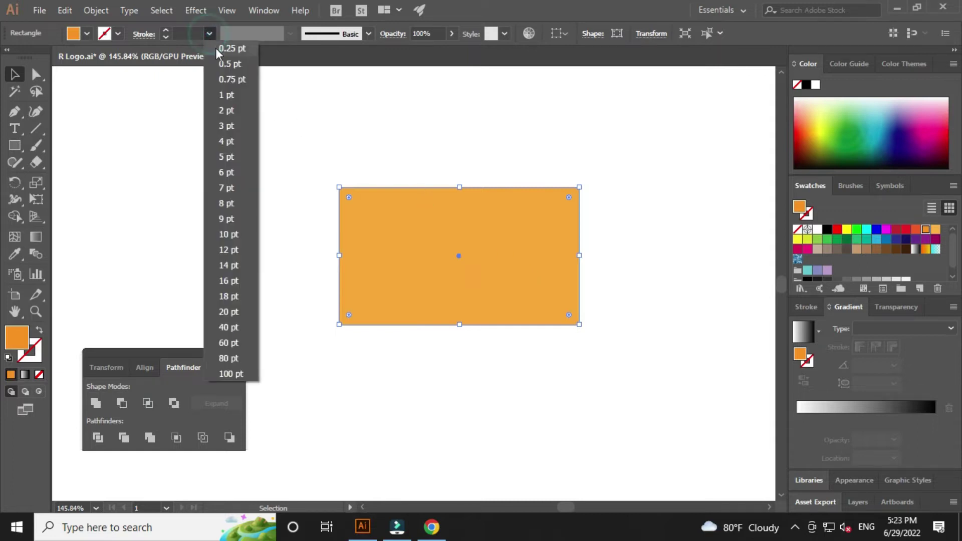
{"action": "left_click", "coordinate": [228, 110]}
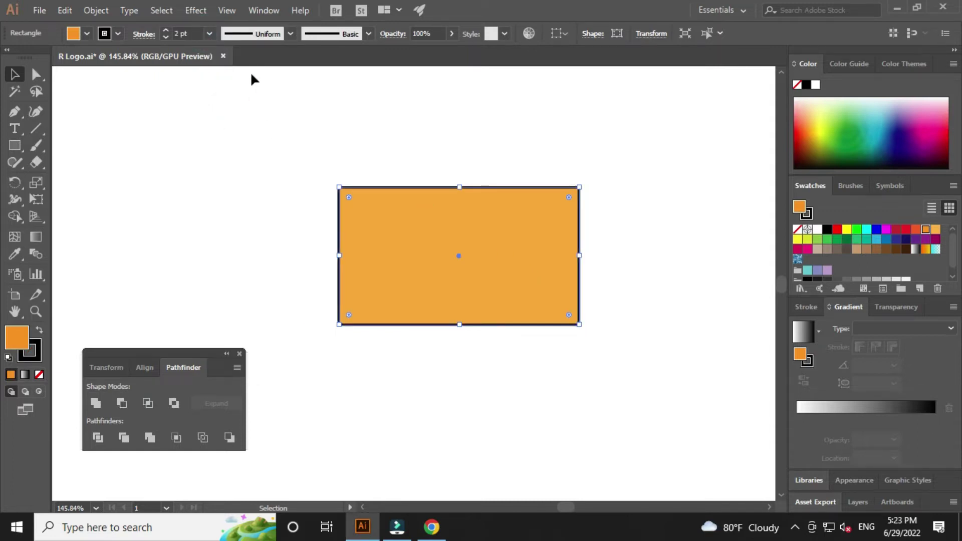
{"action": "left_click", "coordinate": [39, 374]}
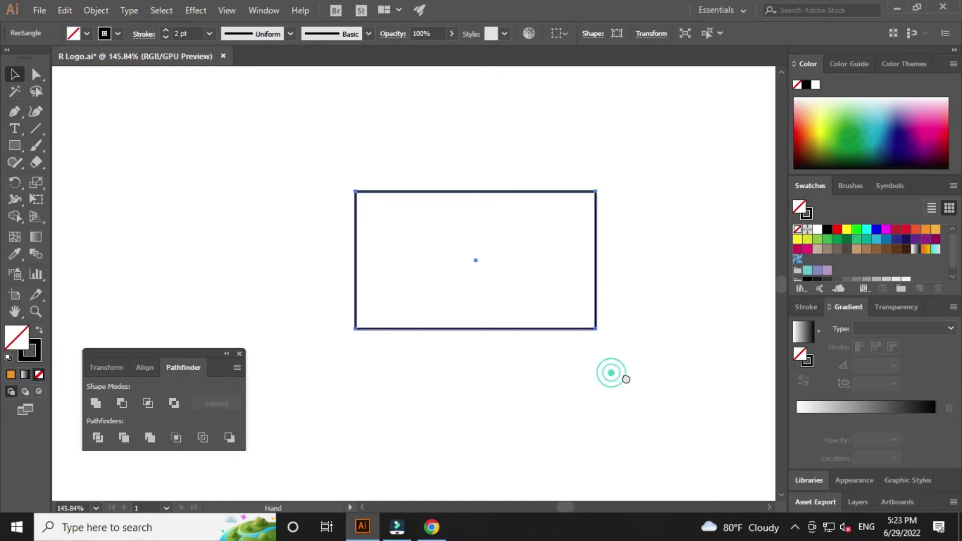
{"action": "left_click", "coordinate": [615, 364]}
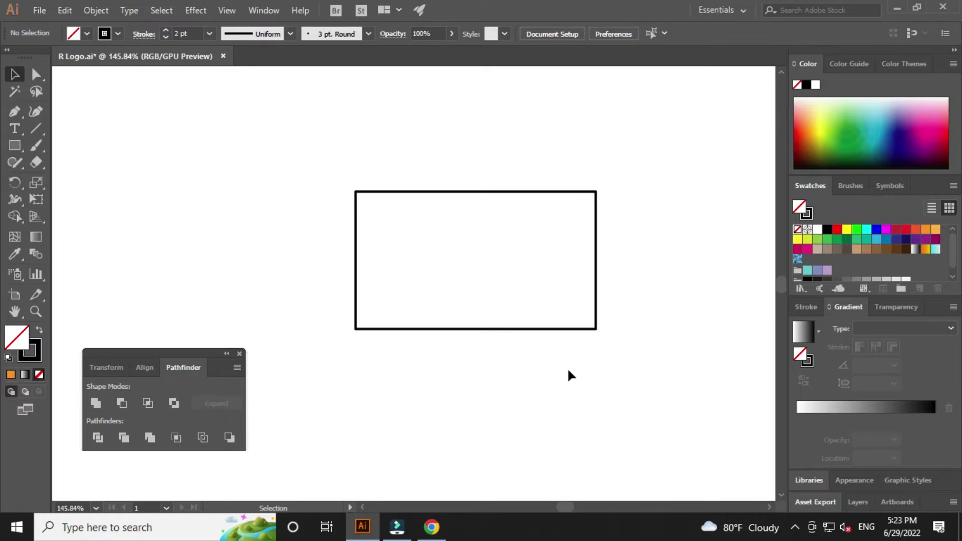
{"action": "mouse_move", "coordinate": [615, 356]}
{"action": "left_mouse_down"}
{"action": "mouse_move", "coordinate": [565, 297]}
{"action": "mouse_move", "coordinate": [571, 305]}
{"action": "left_mouse_up"}
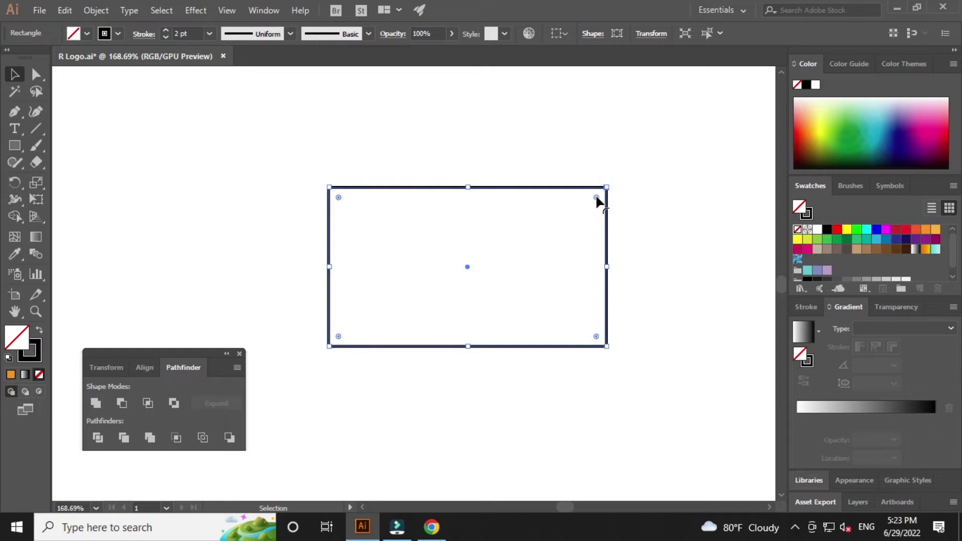
Step: Drag the live-corner widget inward to fully round the rectangle into a pill, then reselect it
{"action": "left_click_drag", "start_coordinate": [597, 198], "coordinate": [511, 284]}
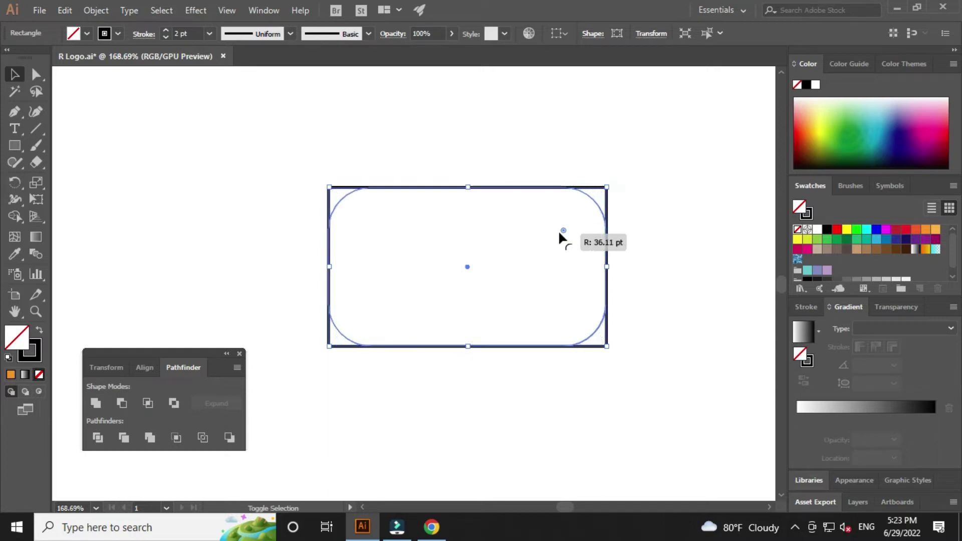
{"action": "left_click", "coordinate": [660, 297]}
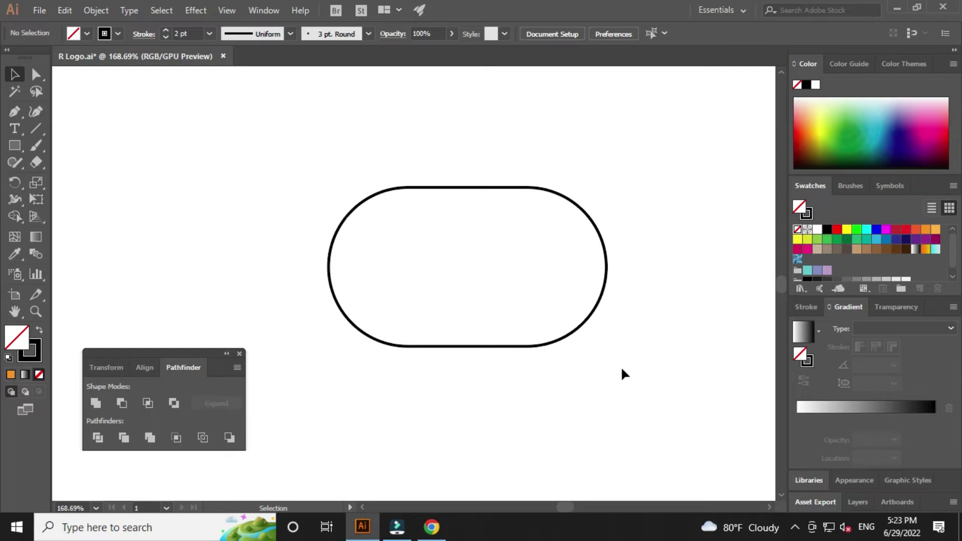
{"action": "left_click_drag", "start_coordinate": [612, 386], "coordinate": [531, 321]}
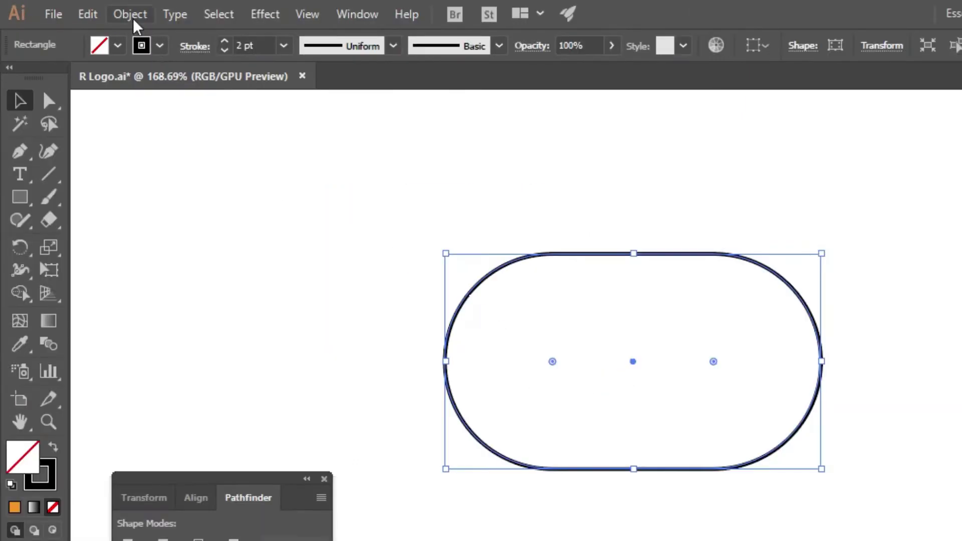
{"action": "left_click", "coordinate": [96, 11]}
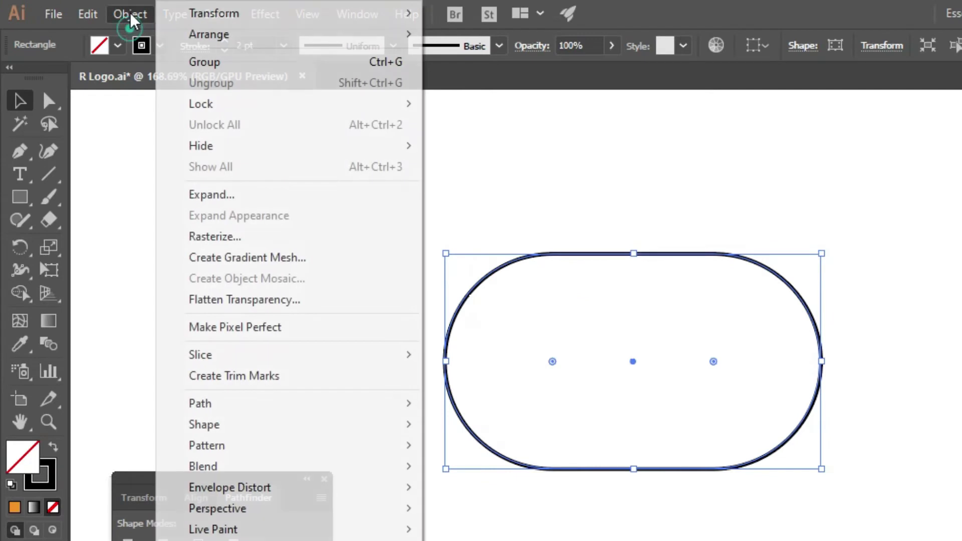
{"action": "mouse_move", "coordinate": [200, 404]}
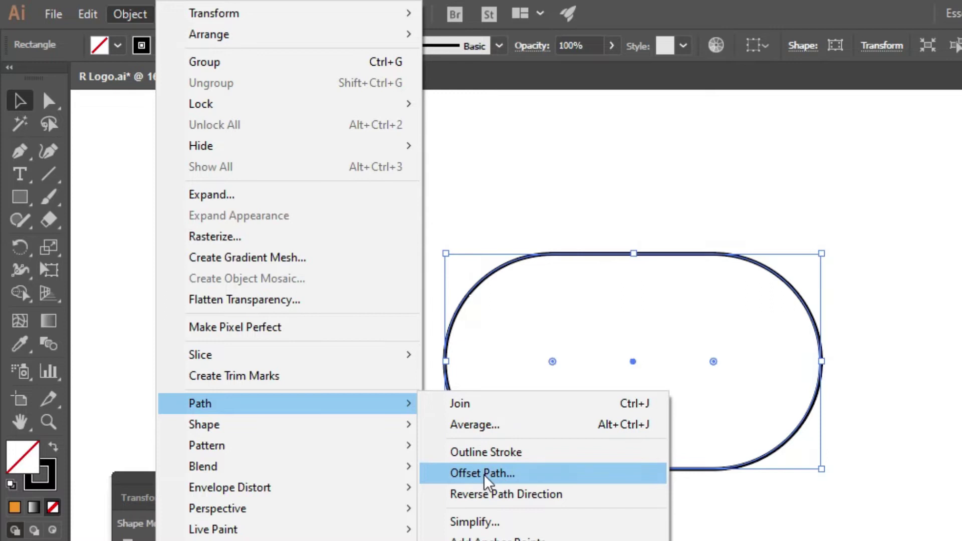
Step: Add a smaller inner pill using Offset Path with a -50 pt offset
{"action": "left_click", "coordinate": [508, 481]}
{"action": "left_click_drag", "start_coordinate": [632, 363], "coordinate": [555, 368]}
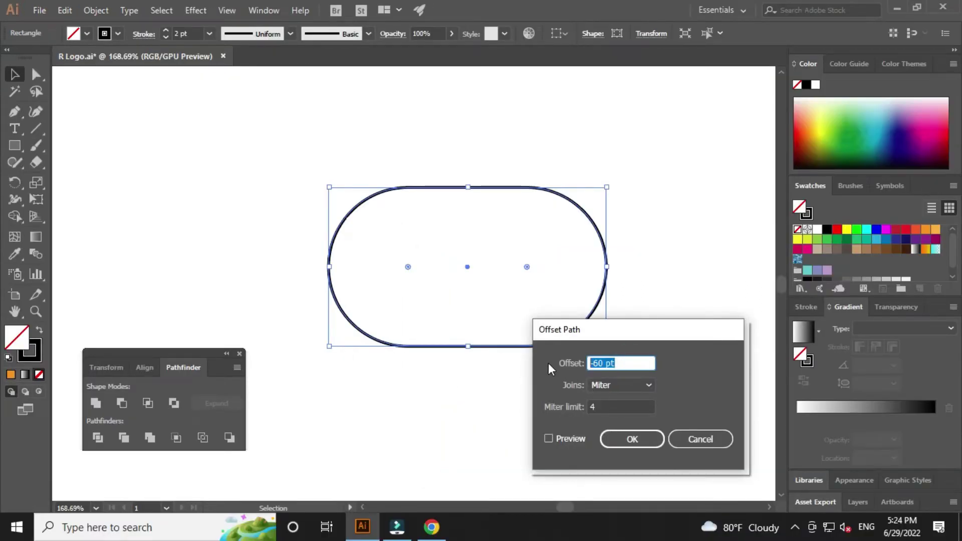
{"action": "left_click_drag", "start_coordinate": [634, 363], "coordinate": [582, 372]}
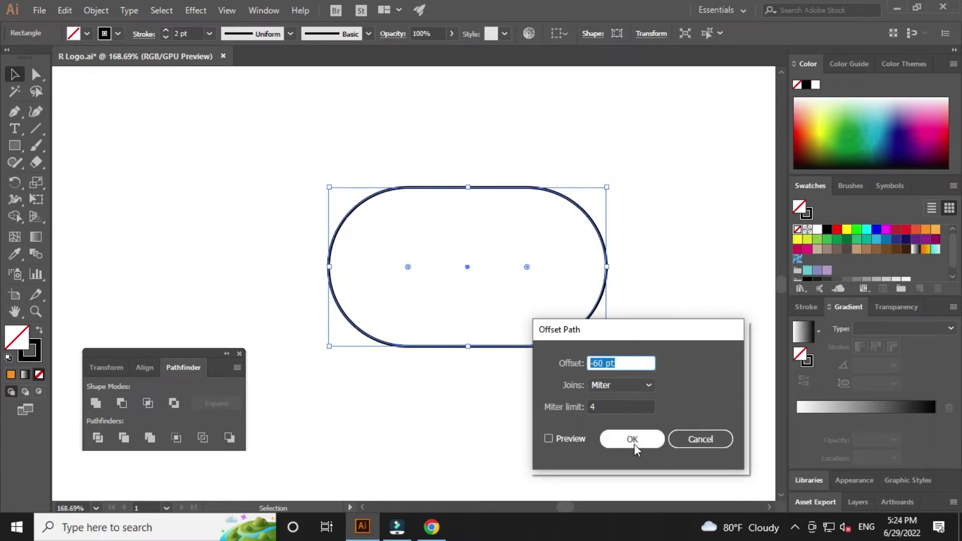
{"action": "left_click", "coordinate": [597, 363]}
{"action": "key", "text": "BackSpace"}
{"action": "type", "text": "5"}
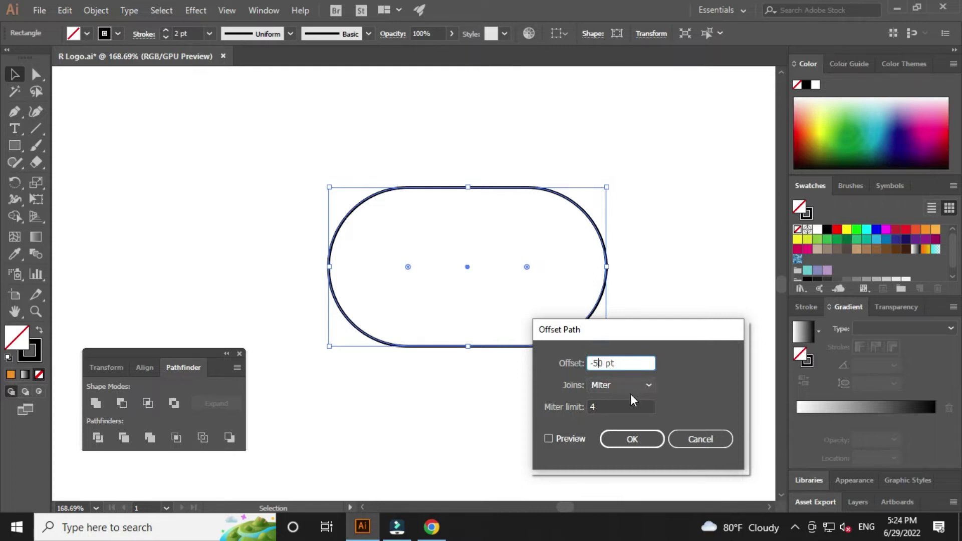
{"action": "left_click", "coordinate": [571, 438]}
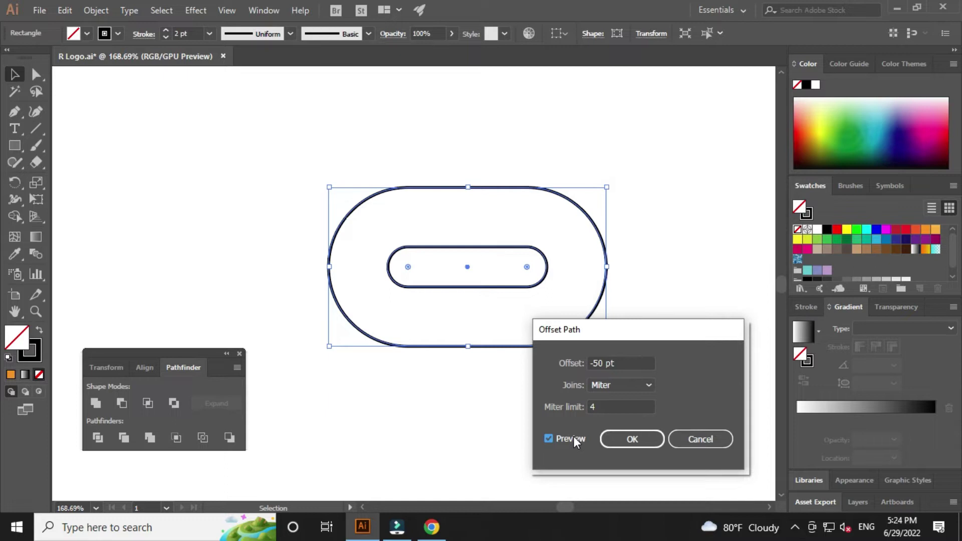
{"action": "left_click", "coordinate": [616, 439]}
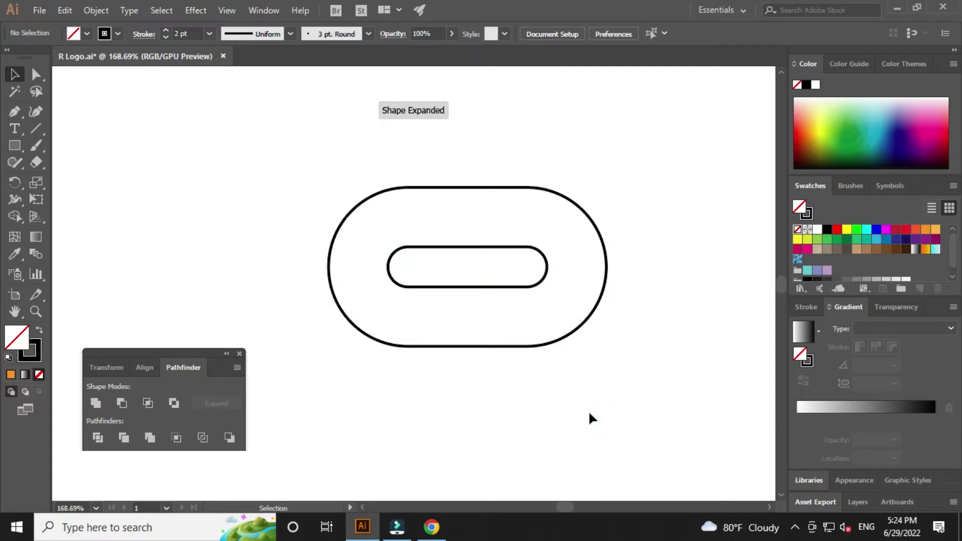
{"action": "left_click_drag", "start_coordinate": [450, 381], "coordinate": [450, 382]}
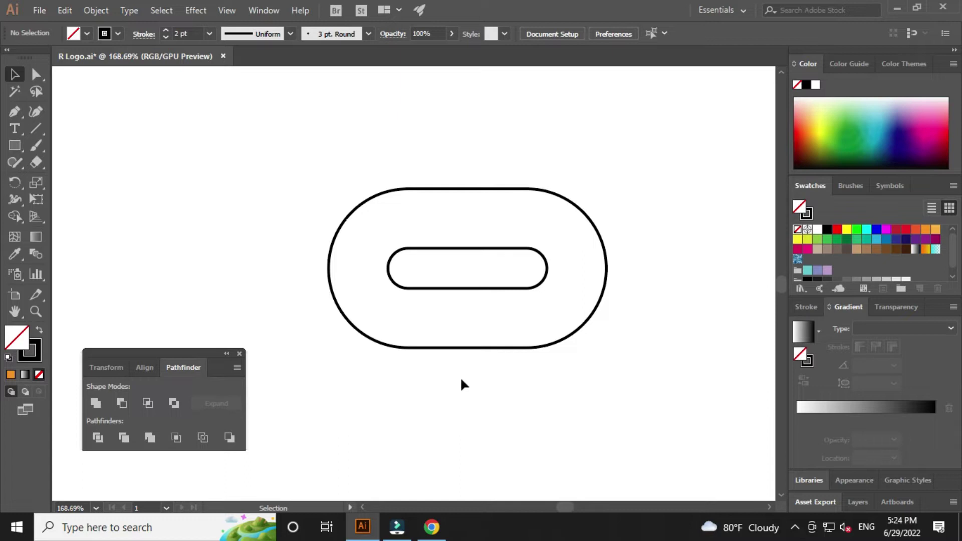
Step: Cut away the pills' left half with a tall rectangle and Minus Front, leaving a D-shaped outline
{"action": "left_click", "coordinate": [15, 145]}
{"action": "left_click_drag", "start_coordinate": [311, 149], "coordinate": [421, 405]}
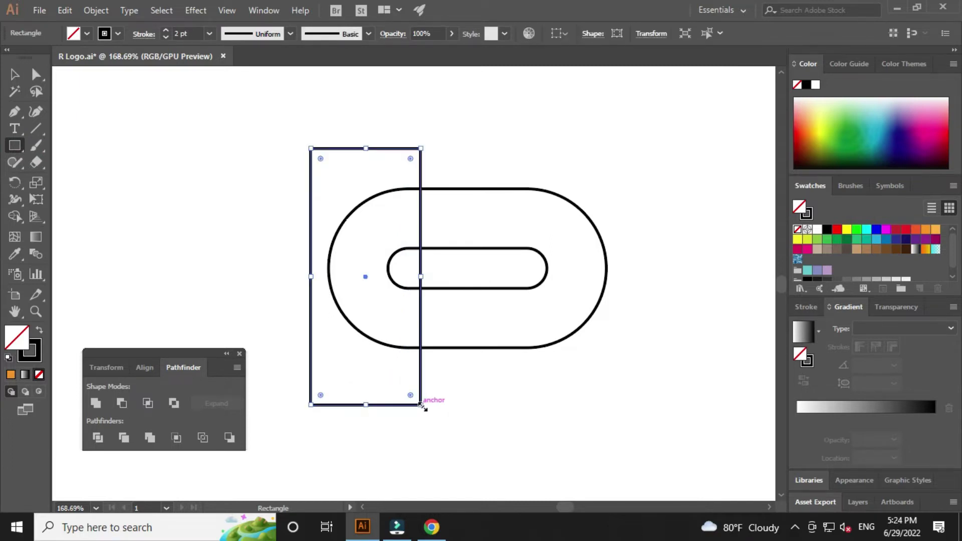
{"action": "key", "text": "v"}
{"action": "left_click", "coordinate": [462, 372]}
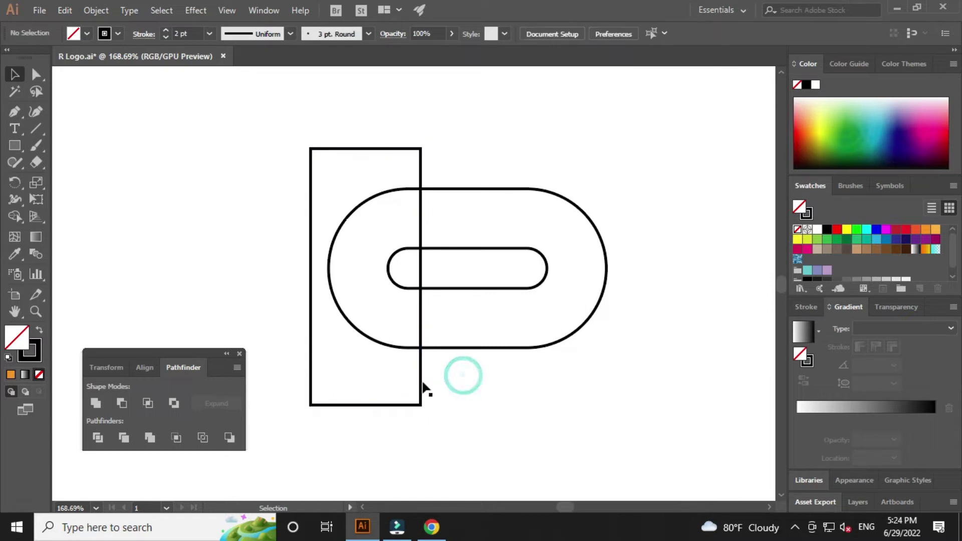
{"action": "mouse_move", "coordinate": [493, 394]}
{"action": "left_mouse_down"}
{"action": "mouse_move", "coordinate": [507, 393]}
{"action": "mouse_move", "coordinate": [291, 203]}
{"action": "mouse_move", "coordinate": [290, 184]}
{"action": "left_mouse_up"}
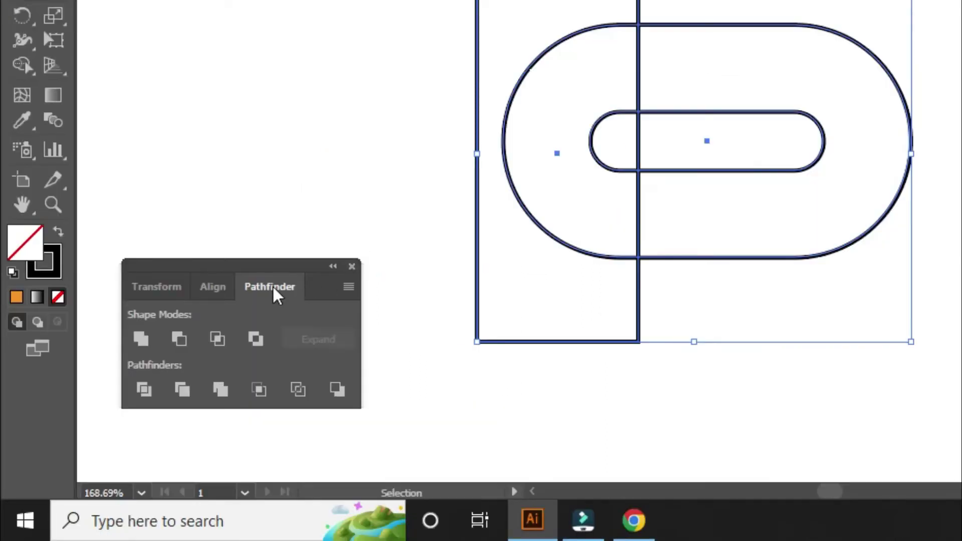
{"action": "left_click", "coordinate": [180, 339]}
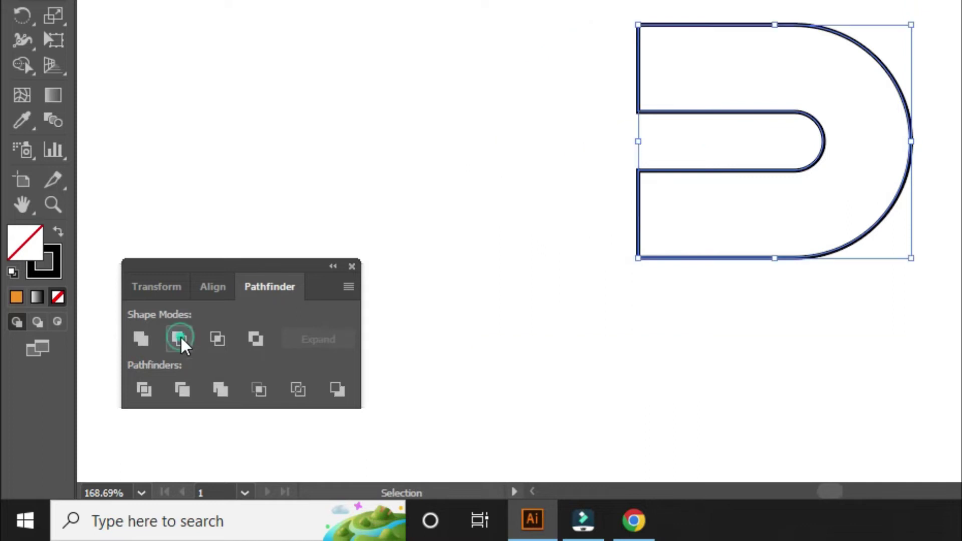
{"action": "left_click", "coordinate": [572, 402]}
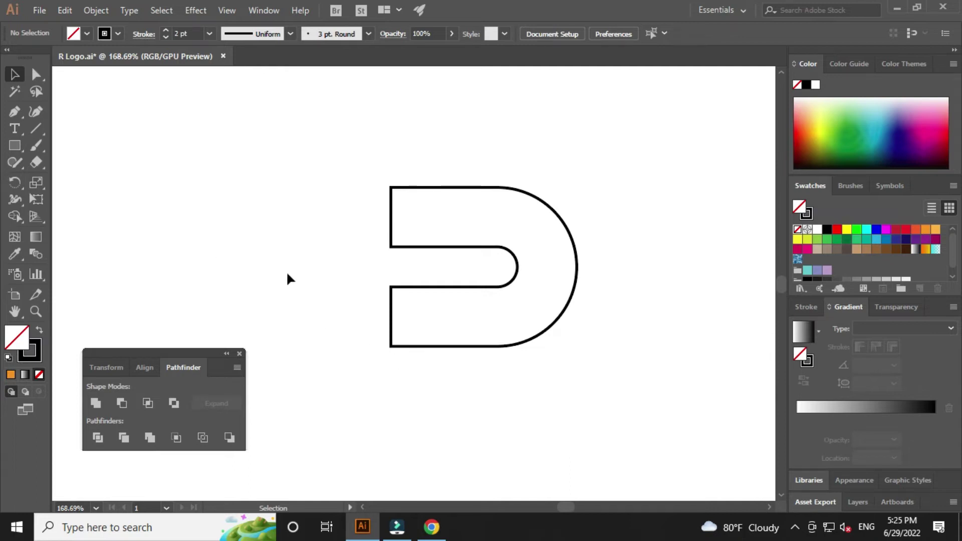
Step: Subtract a square from the D's lower left with Minus Front, leaving a hooked outline
{"action": "left_click", "coordinate": [14, 145]}
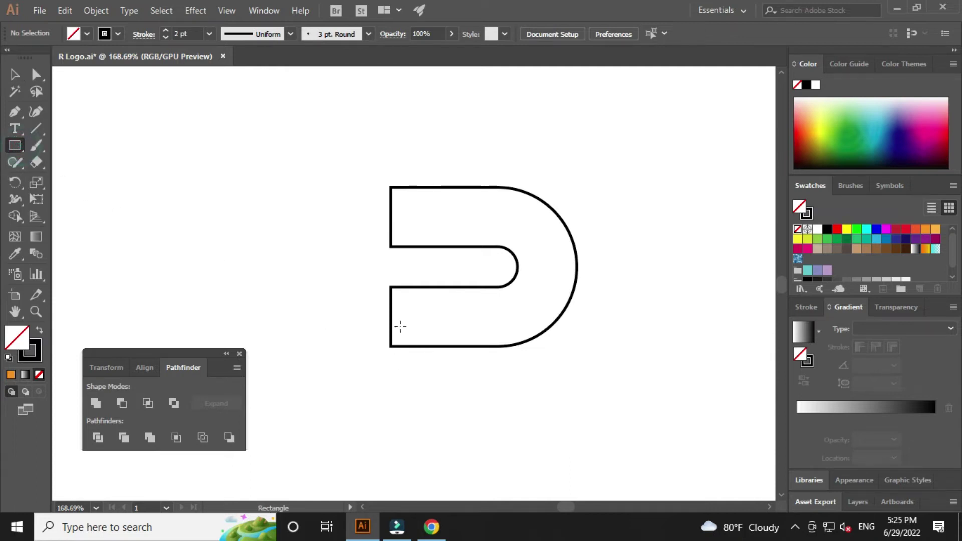
{"action": "left_click_drag", "start_coordinate": [374, 272], "coordinate": [455, 372]}
{"action": "key", "text": "v"}
{"action": "left_click", "coordinate": [496, 413]}
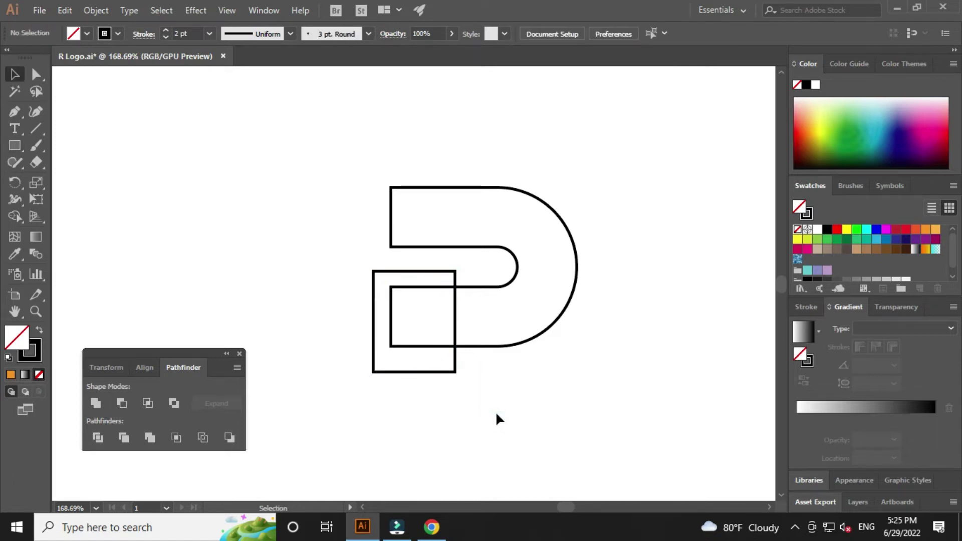
{"action": "left_click_drag", "start_coordinate": [491, 416], "coordinate": [456, 371]}
{"action": "left_click", "coordinate": [516, 406]}
{"action": "mouse_move", "coordinate": [531, 416]}
{"action": "left_mouse_down"}
{"action": "mouse_move", "coordinate": [421, 316]}
{"action": "mouse_move", "coordinate": [357, 238]}
{"action": "left_mouse_up"}
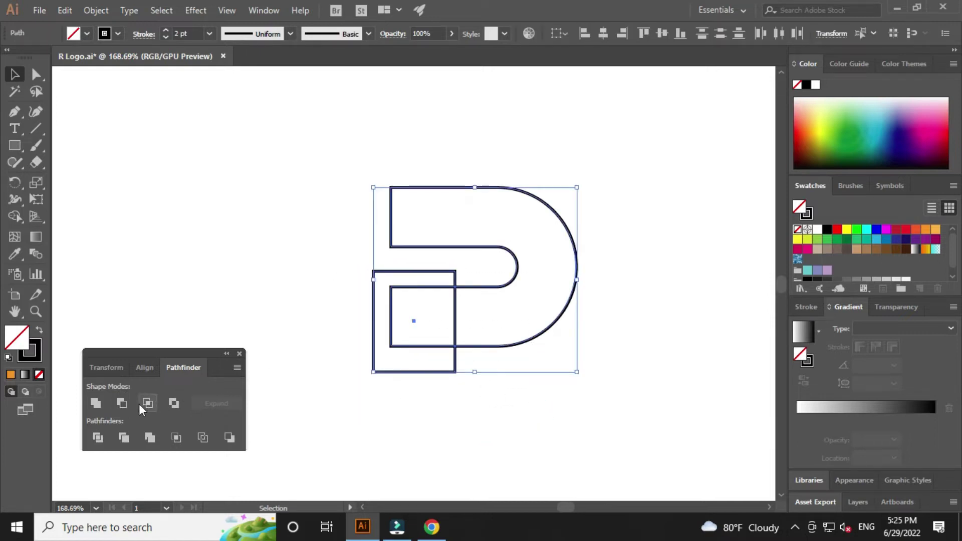
{"action": "left_click", "coordinate": [121, 403]}
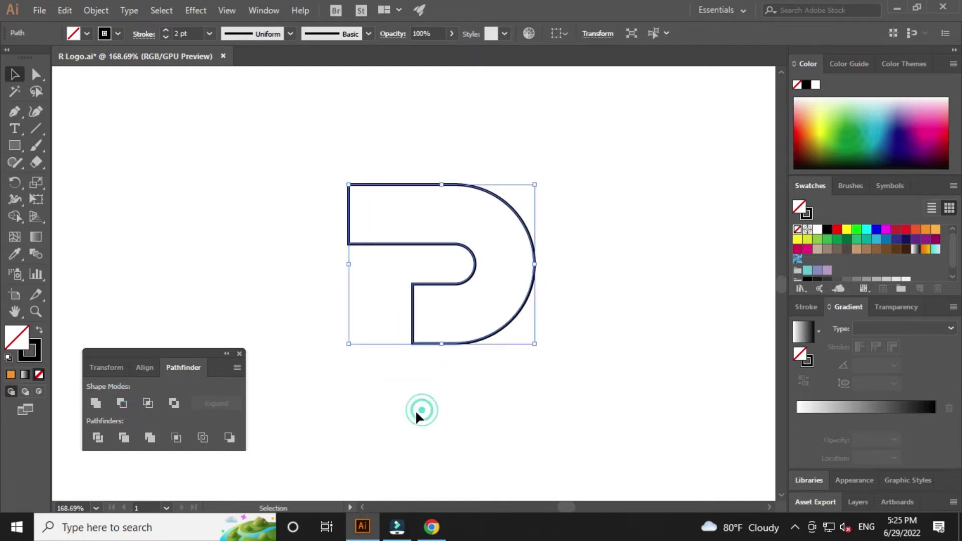
{"action": "left_click", "coordinate": [491, 413]}
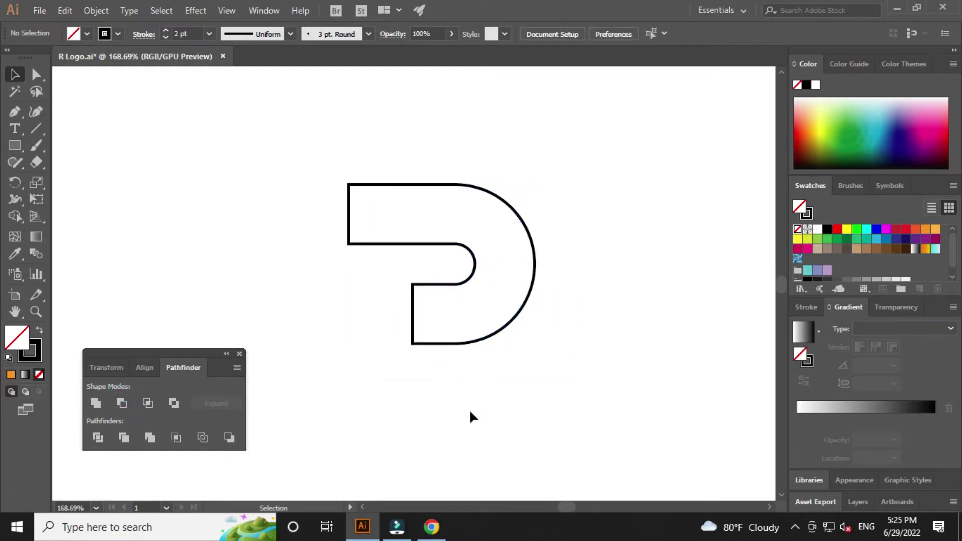
{"action": "left_click", "coordinate": [480, 390]}
{"action": "left_click_drag", "start_coordinate": [484, 380], "coordinate": [495, 392]}
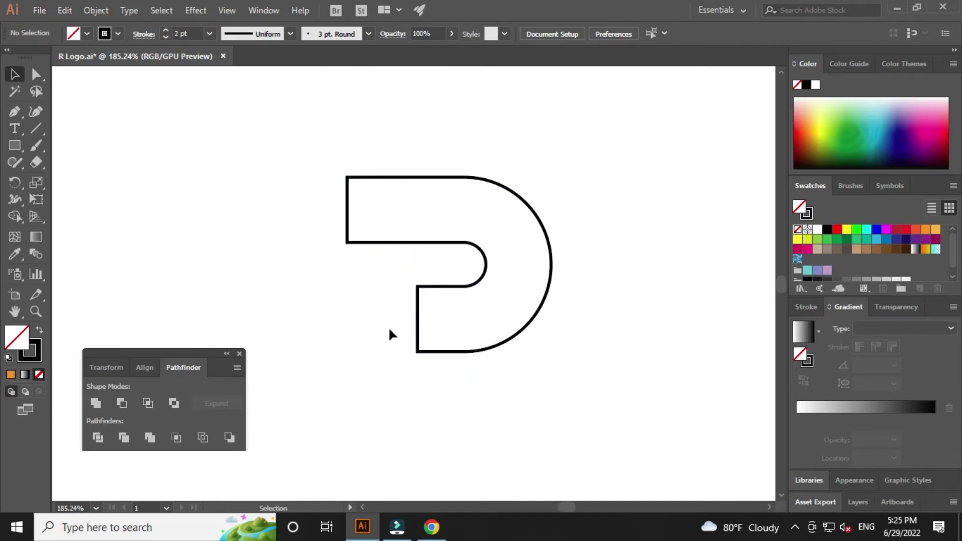
{"action": "left_click", "coordinate": [36, 74]}
{"action": "left_click_drag", "start_coordinate": [301, 144], "coordinate": [432, 376]}
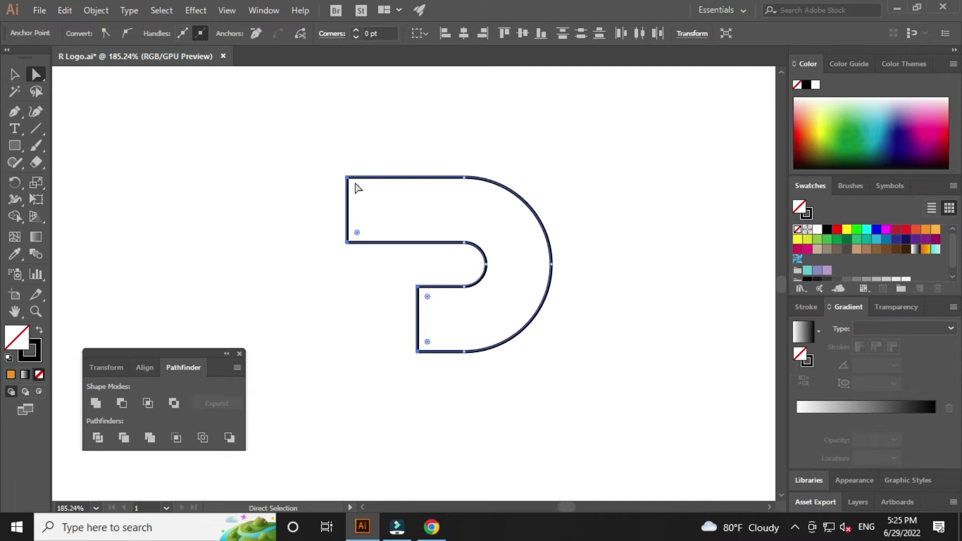
{"action": "left_click_drag", "start_coordinate": [357, 187], "coordinate": [478, 221]}
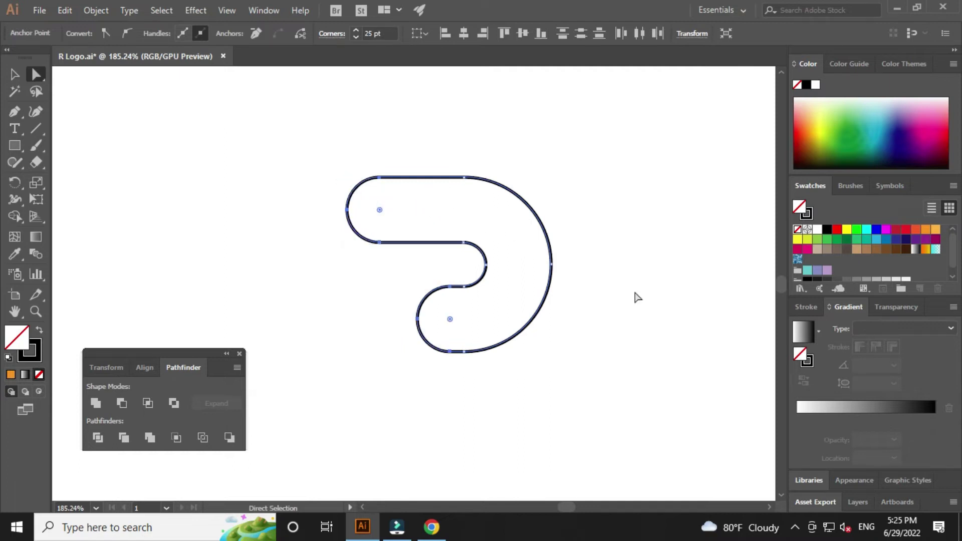
{"action": "left_click", "coordinate": [626, 301]}
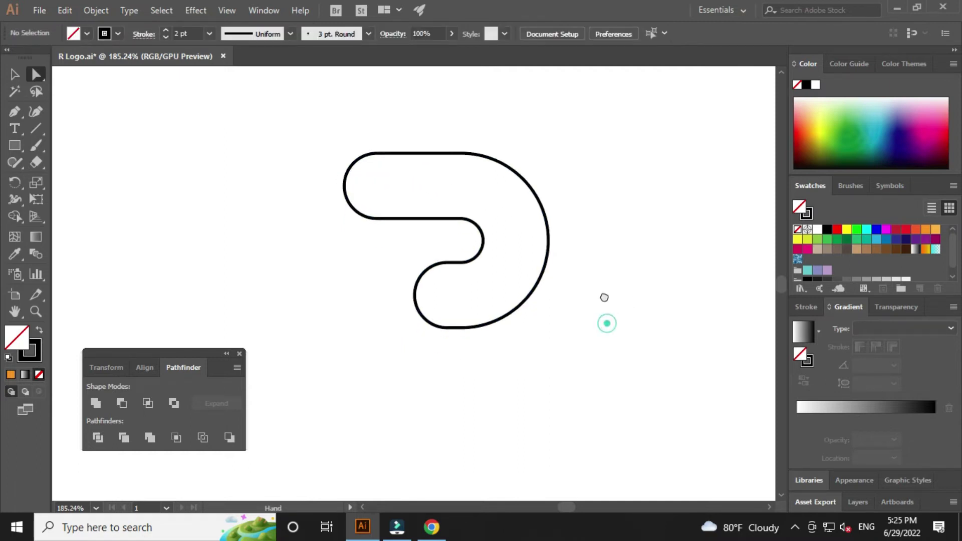
{"action": "scroll", "coordinate": [606, 301], "scroll_direction": "down", "scroll_amount": 2}
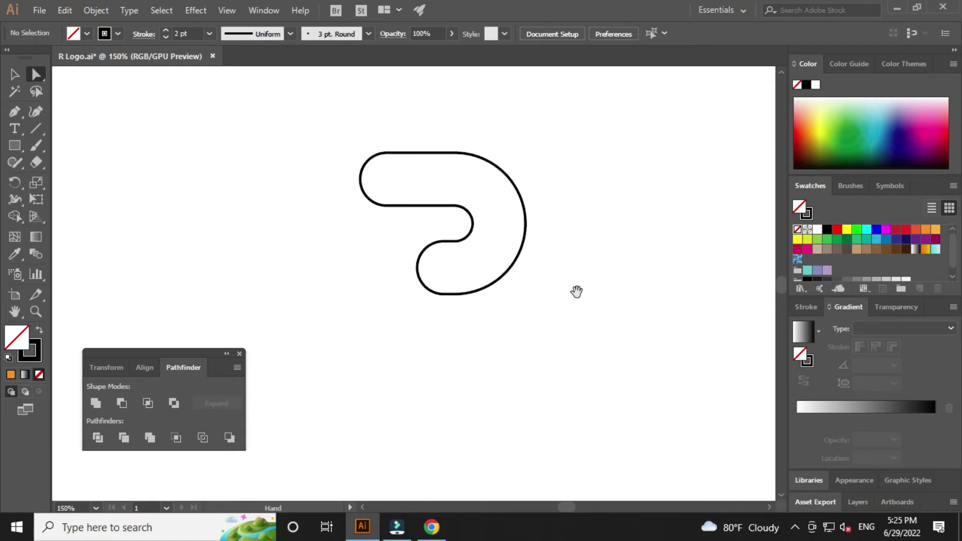
{"action": "left_click_drag", "start_coordinate": [577, 291], "coordinate": [588, 296]}
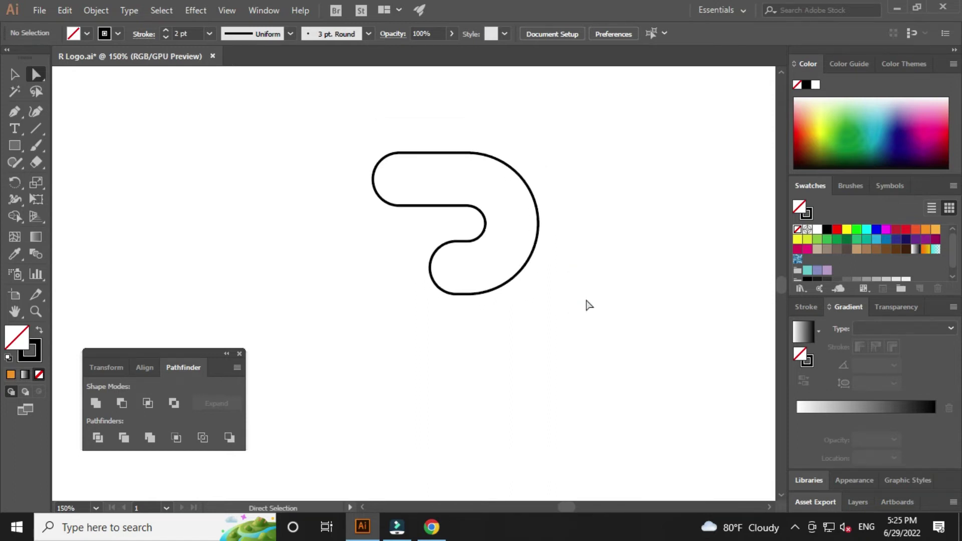
{"action": "key", "text": "v"}
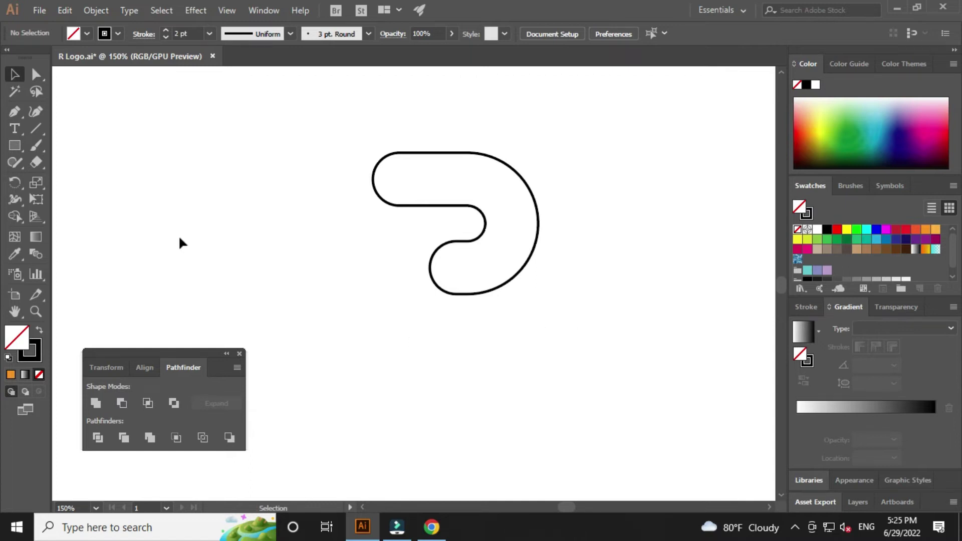
Step: Draw a tall narrow rectangle level with the bowl's top and round its corners into a pill
{"action": "left_click", "coordinate": [15, 147]}
{"action": "mouse_move", "coordinate": [324, 159]}
{"action": "left_mouse_down"}
{"action": "mouse_move", "coordinate": [359, 411]}
{"action": "mouse_move", "coordinate": [370, 411]}
{"action": "left_mouse_up"}
{"action": "key", "text": "v"}
{"action": "left_click_drag", "start_coordinate": [325, 285], "coordinate": [319, 285]}
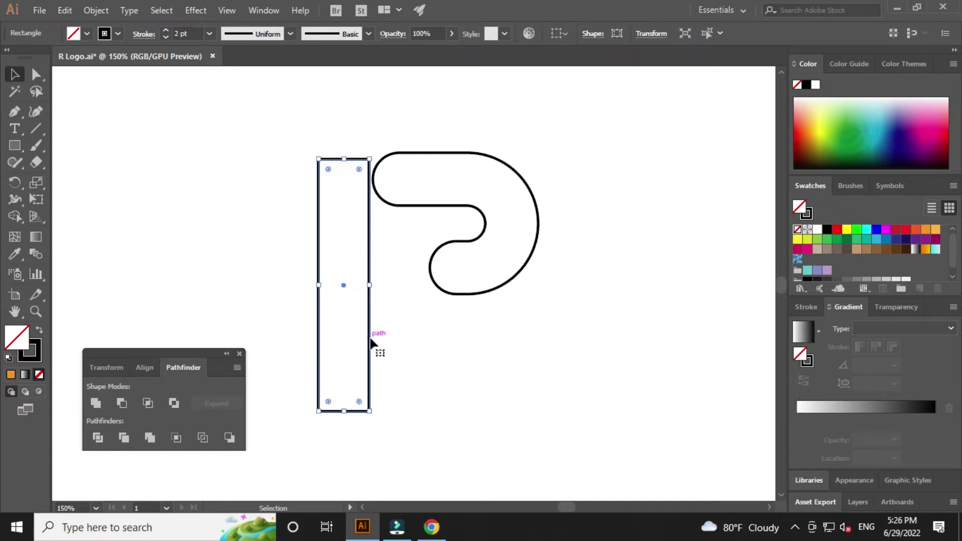
{"action": "left_click_drag", "start_coordinate": [371, 342], "coordinate": [396, 336]}
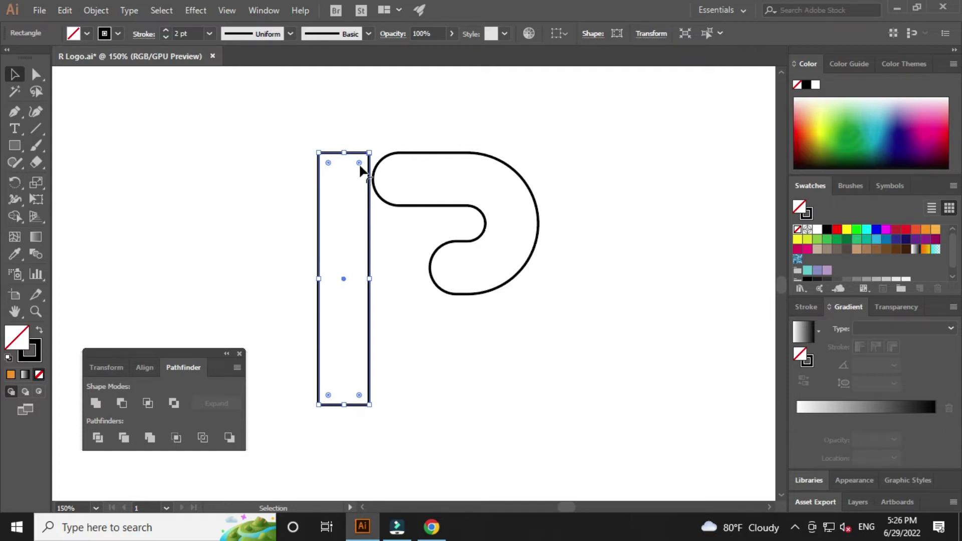
{"action": "left_click_drag", "start_coordinate": [359, 163], "coordinate": [373, 260]}
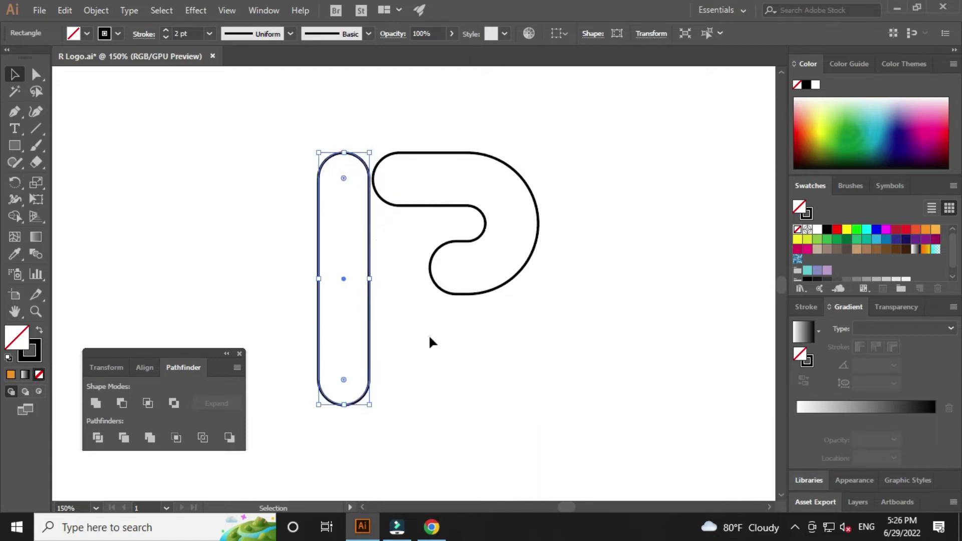
{"action": "left_click", "coordinate": [401, 329]}
Step: Position the tall pill to the left of the bowl
{"action": "left_click_drag", "start_coordinate": [371, 315], "coordinate": [422, 314]}
{"action": "left_click", "coordinate": [485, 370]}
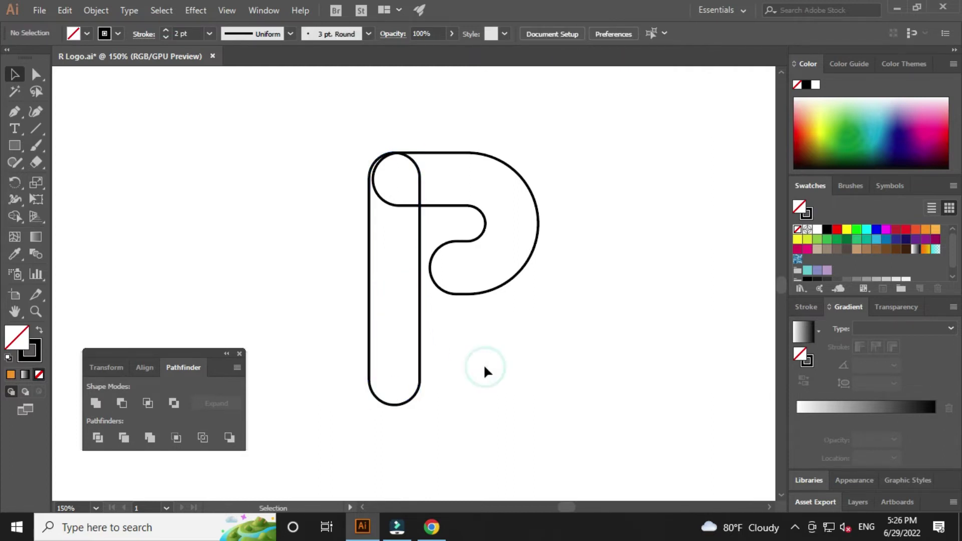
{"action": "left_click", "coordinate": [420, 329]}
{"action": "key", "text": "Left"}
{"action": "key", "text": "Left"}
{"action": "key", "text": "Left"}
{"action": "key", "text": "Left"}
{"action": "key", "text": "Left"}
{"action": "key", "text": "Left"}
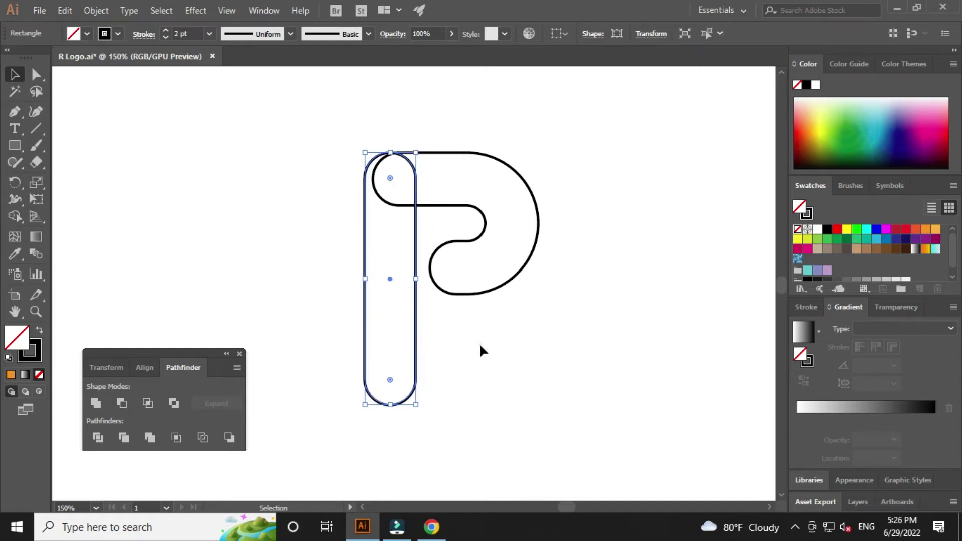
{"action": "left_click", "coordinate": [479, 345]}
{"action": "mouse_move", "coordinate": [415, 321]}
{"action": "left_mouse_down"}
{"action": "mouse_move", "coordinate": [342, 328]}
{"action": "mouse_move", "coordinate": [344, 301]}
{"action": "left_mouse_up"}
{"action": "left_click", "coordinate": [401, 331]}
{"action": "left_click", "coordinate": [399, 301]}
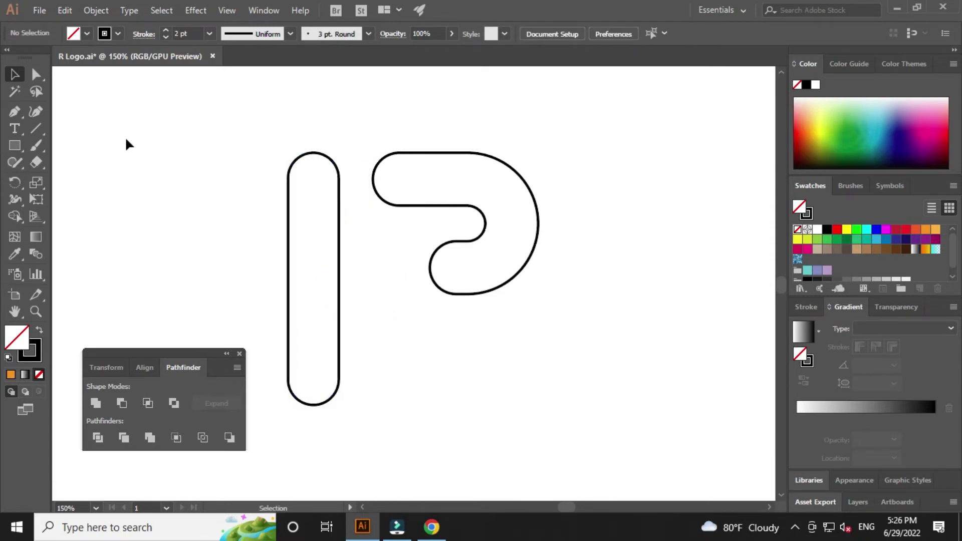
Step: Extend the bowl's left-end anchors slightly leftward with Direct Selection
{"action": "left_click", "coordinate": [36, 74]}
{"action": "left_click_drag", "start_coordinate": [360, 139], "coordinate": [402, 217]}
{"action": "left_click_drag", "start_coordinate": [367, 179], "coordinate": [356, 182]}
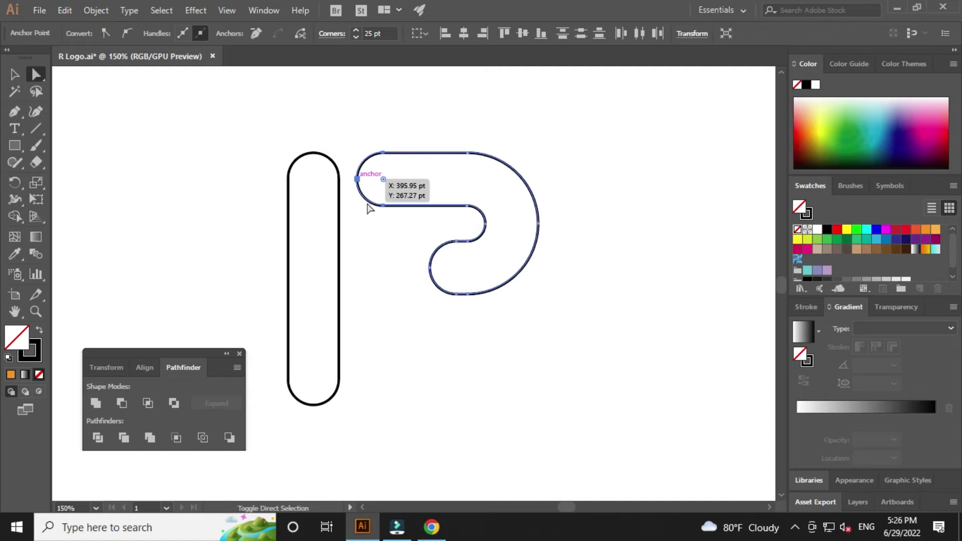
{"action": "key", "text": "v"}
{"action": "left_click", "coordinate": [414, 335]}
Step: Move the stem pill right so it sits under the bowl's left end
{"action": "left_click_drag", "start_coordinate": [339, 303], "coordinate": [408, 305]}
{"action": "left_click", "coordinate": [470, 353]}
{"action": "left_click", "coordinate": [431, 339]}
{"action": "left_click", "coordinate": [405, 326]}
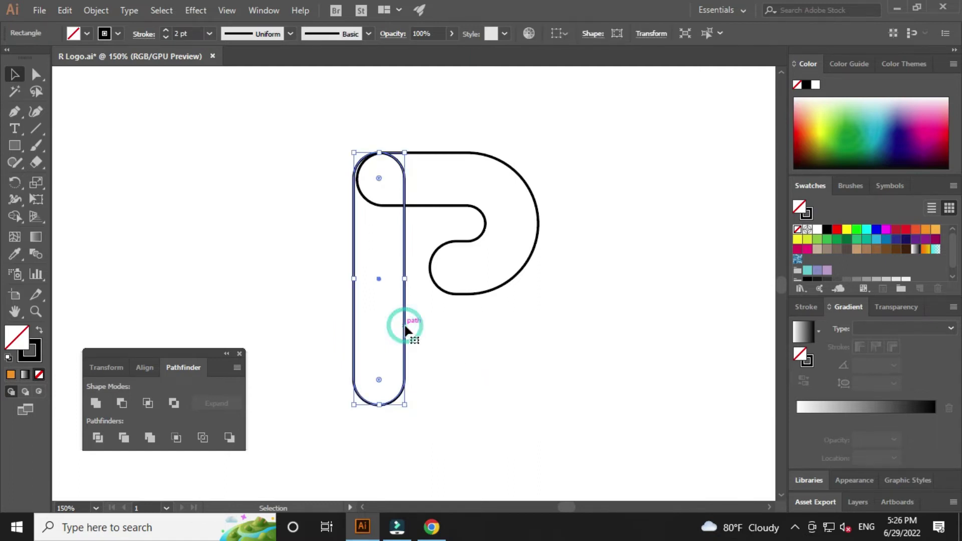
{"action": "left_click", "coordinate": [473, 353]}
{"action": "left_click_drag", "start_coordinate": [470, 365], "coordinate": [320, 351]}
Step: Reselect the stem pill and copy it
{"action": "left_click", "coordinate": [452, 358]}
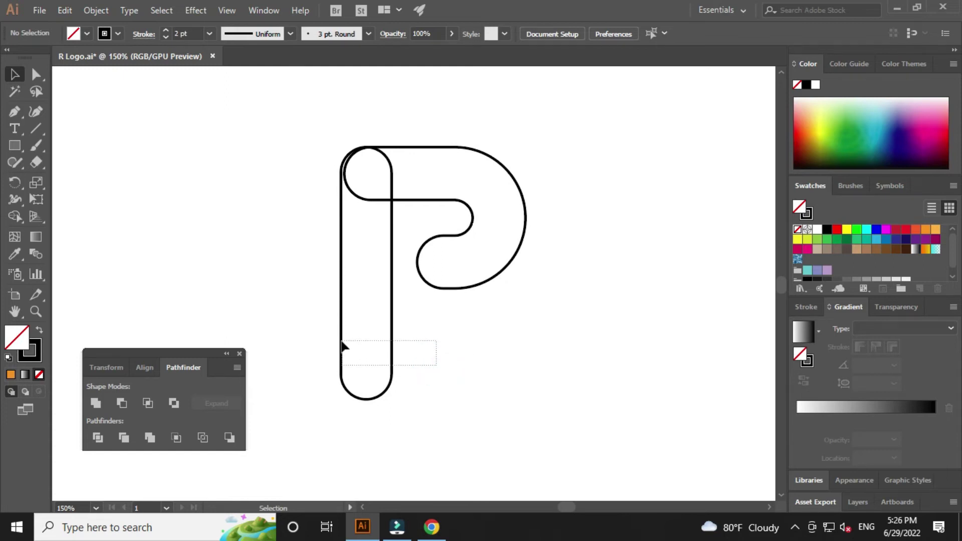
{"action": "left_click", "coordinate": [316, 355]}
{"action": "left_click_drag", "start_coordinate": [307, 315], "coordinate": [405, 374]}
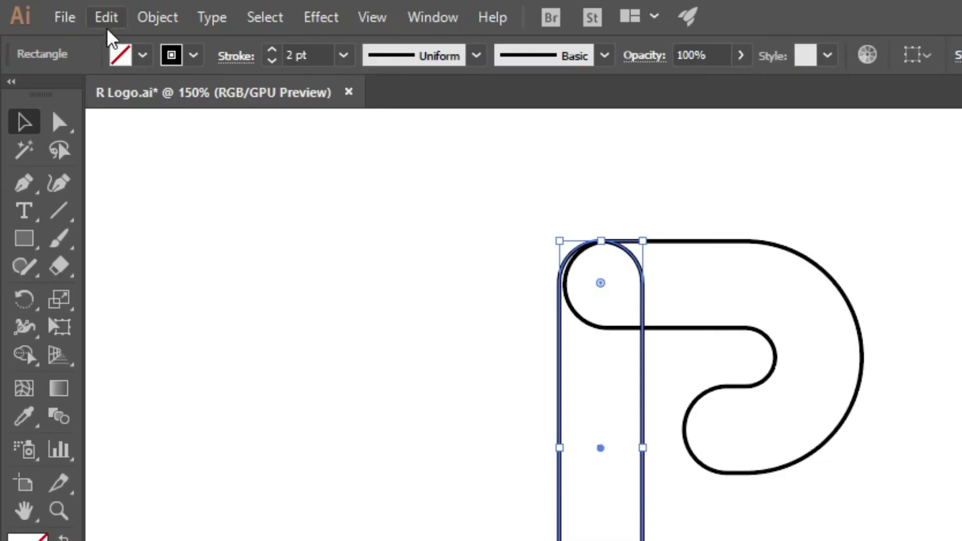
{"action": "left_click", "coordinate": [65, 10]}
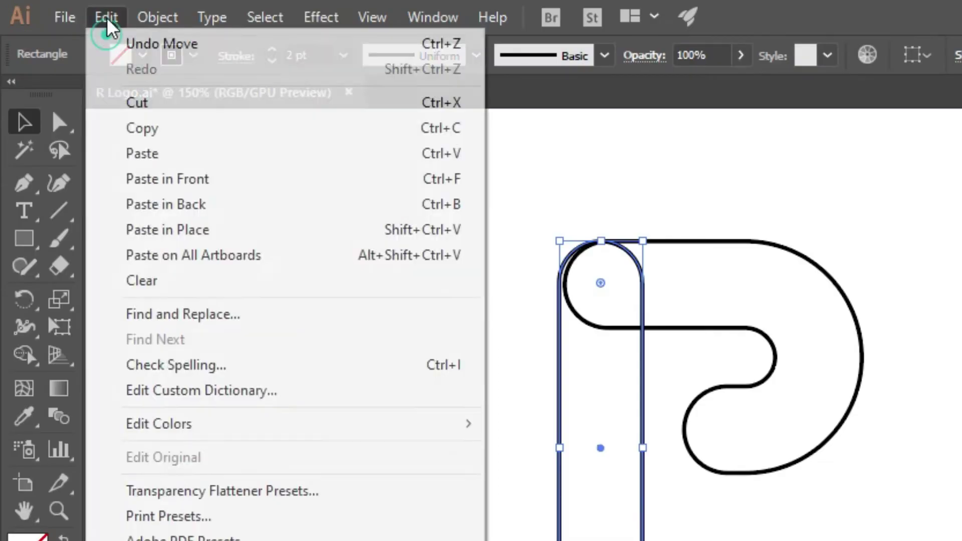
{"action": "left_click", "coordinate": [150, 130]}
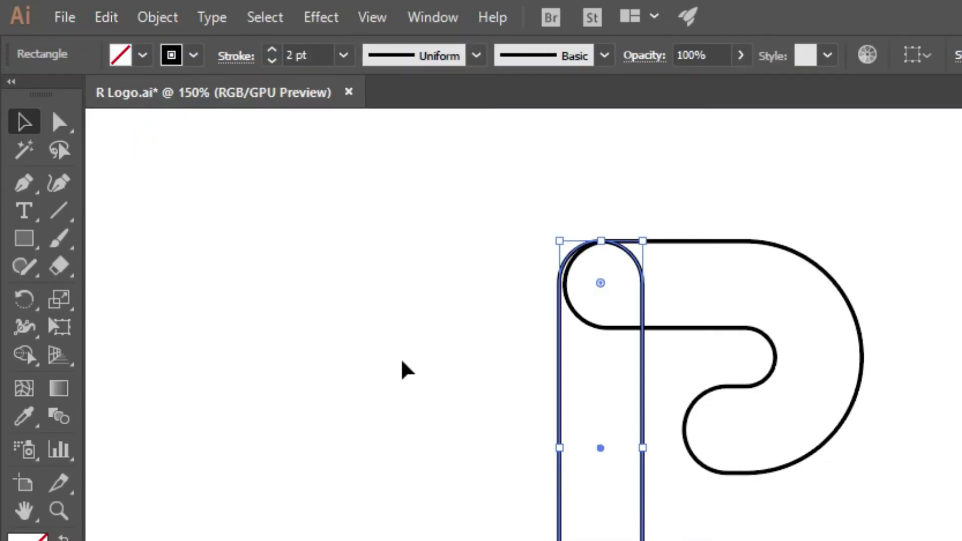
Step: Paste the stem pill in place, move the copy right of the P, and shorten it from the top
{"action": "left_click", "coordinate": [106, 22]}
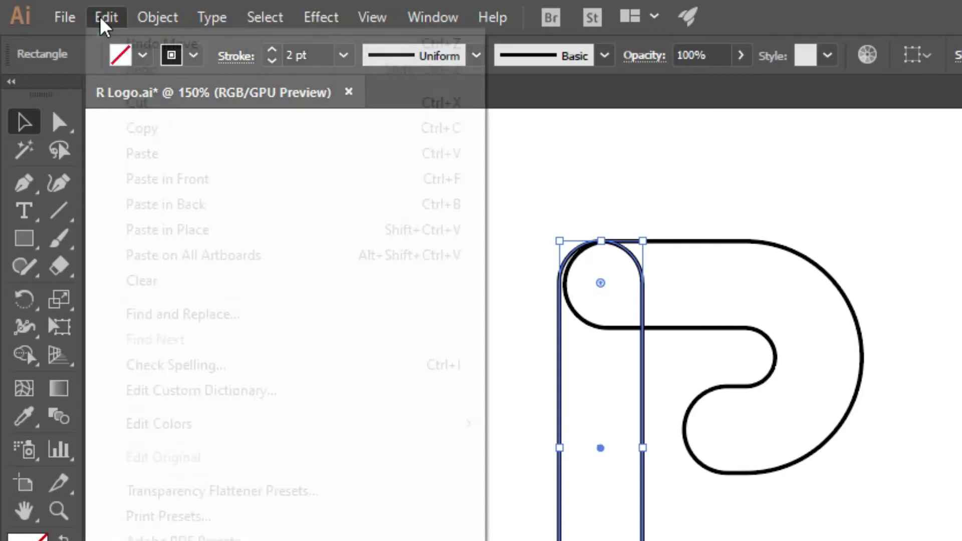
{"action": "left_click", "coordinate": [183, 233]}
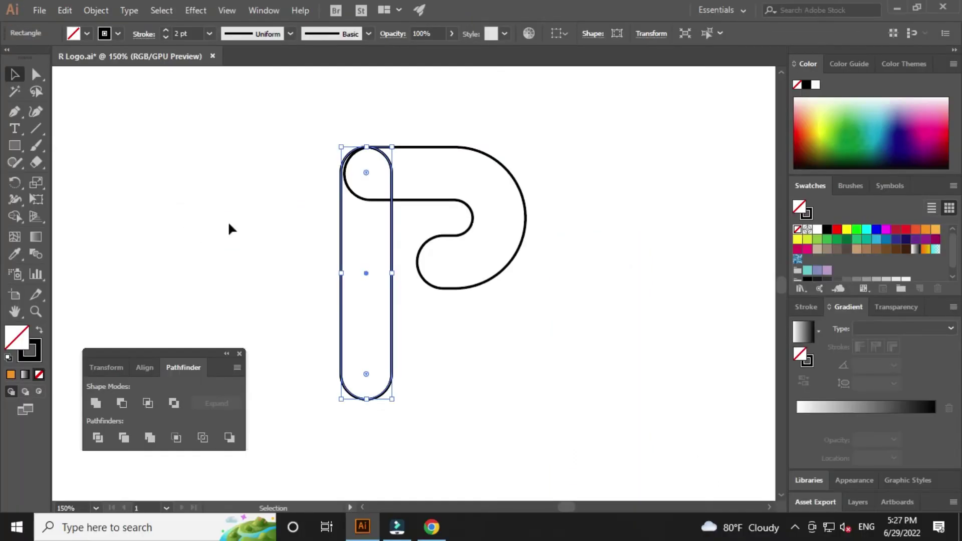
{"action": "left_click", "coordinate": [435, 327]}
{"action": "left_click_drag", "start_coordinate": [394, 317], "coordinate": [600, 329]}
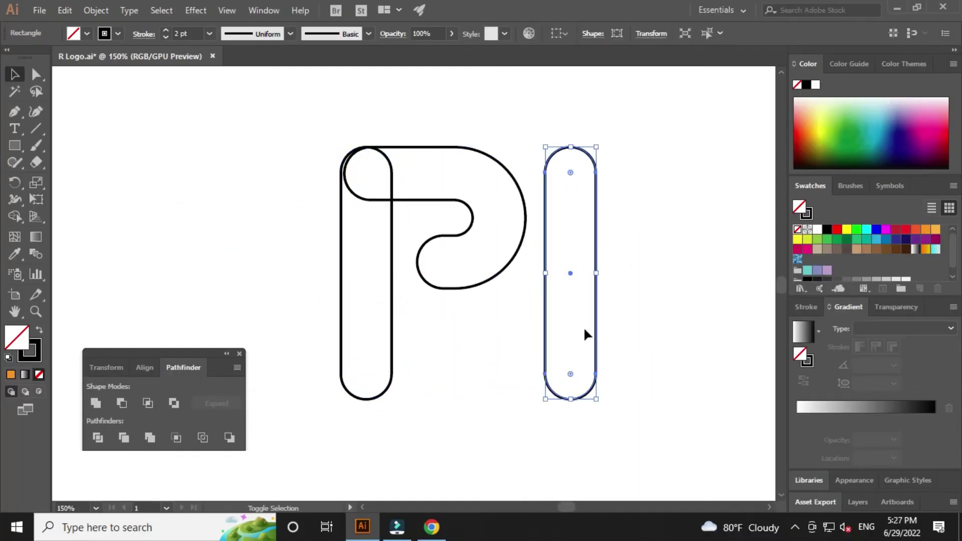
{"action": "left_click_drag", "start_coordinate": [571, 147], "coordinate": [570, 209]}
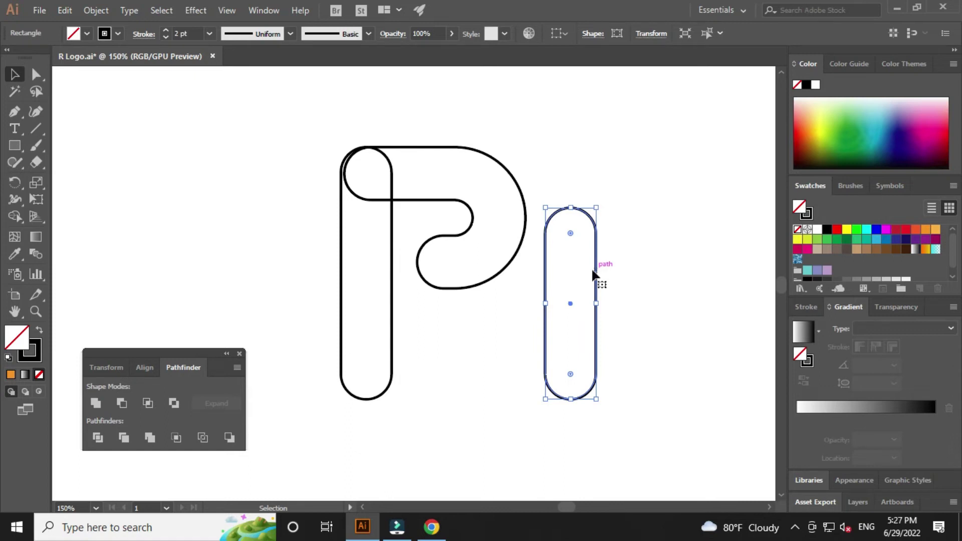
Step: Rotate the short pill and set it beneath the bowl as the R's diagonal leg, slightly shortened
{"action": "key", "text": "r"}
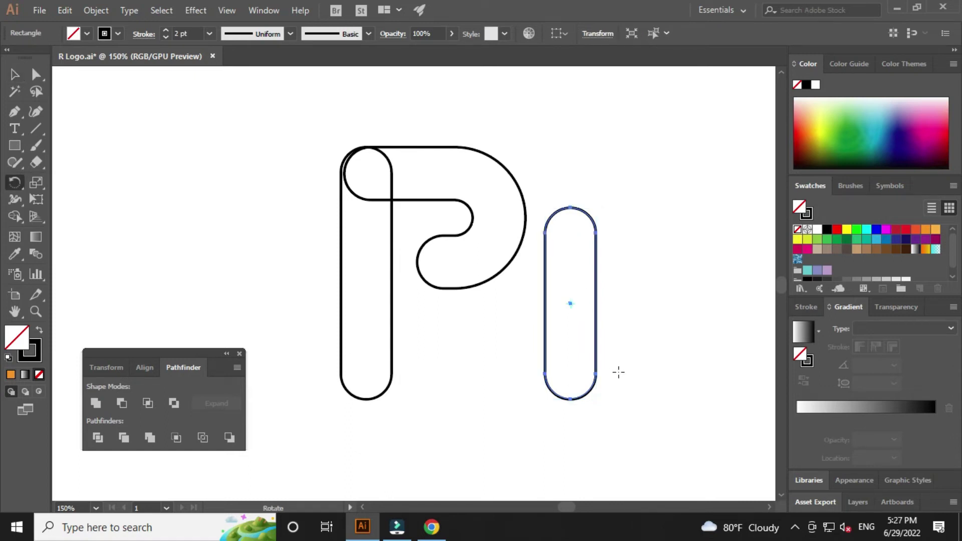
{"action": "key", "text": "v"}
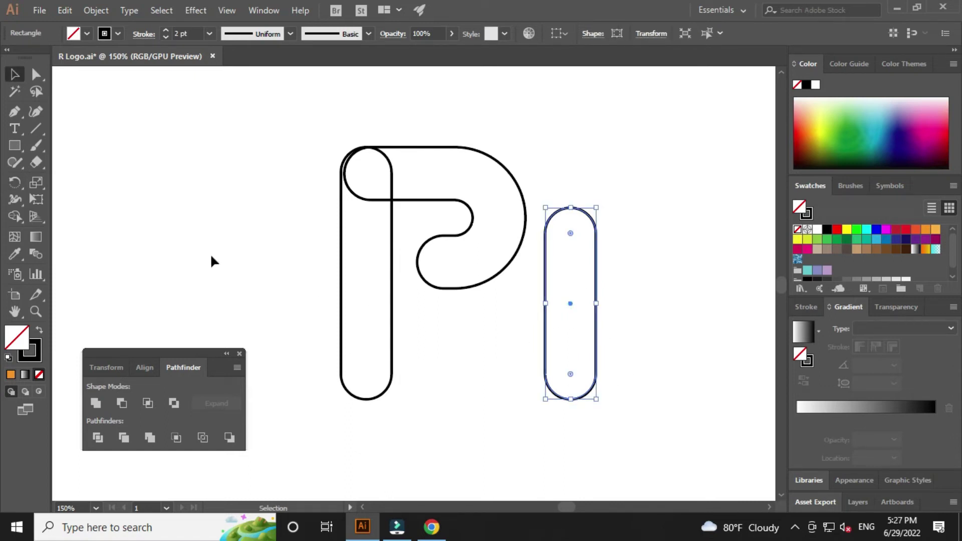
{"action": "left_click", "coordinate": [15, 183]}
{"action": "left_click_drag", "start_coordinate": [640, 447], "coordinate": [662, 389]}
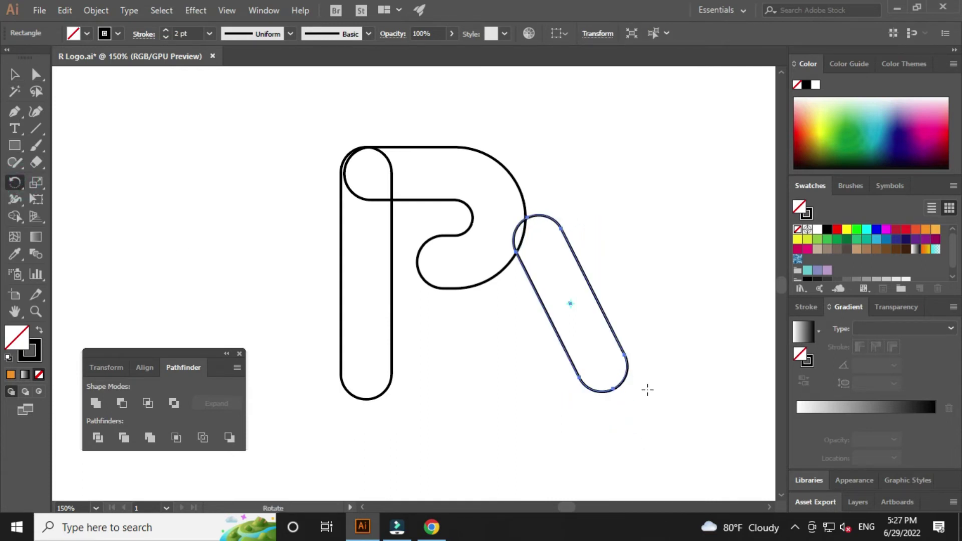
{"action": "left_click", "coordinate": [15, 74]}
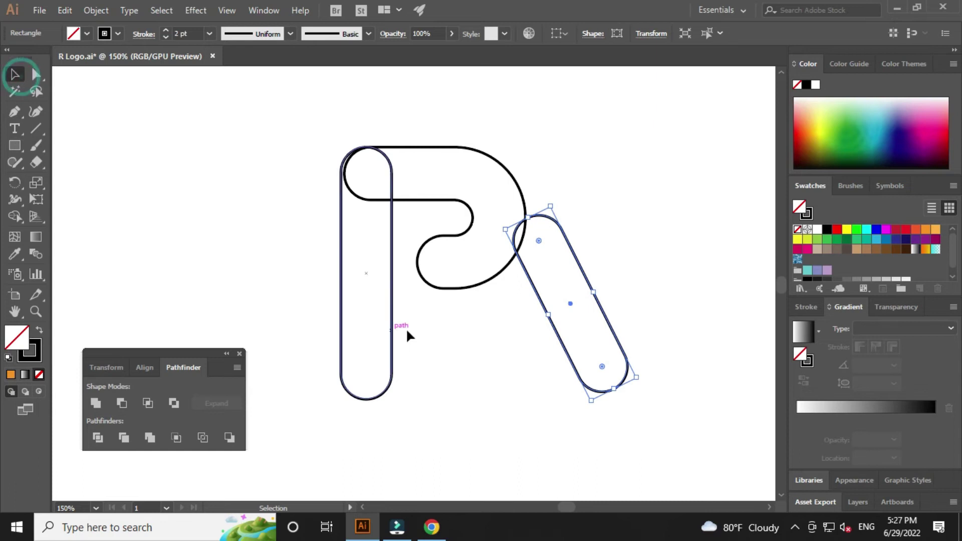
{"action": "mouse_move", "coordinate": [556, 343]}
{"action": "left_mouse_down"}
{"action": "mouse_move", "coordinate": [458, 347]}
{"action": "mouse_move", "coordinate": [467, 360]}
{"action": "left_mouse_up"}
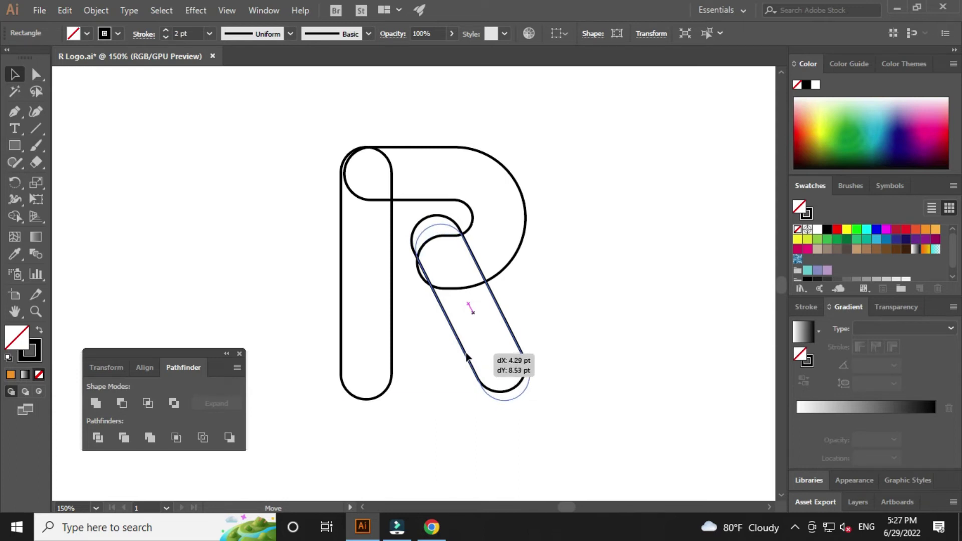
{"action": "left_click_drag", "start_coordinate": [468, 360], "coordinate": [459, 355]}
{"action": "left_click_drag", "start_coordinate": [424, 234], "coordinate": [430, 240]}
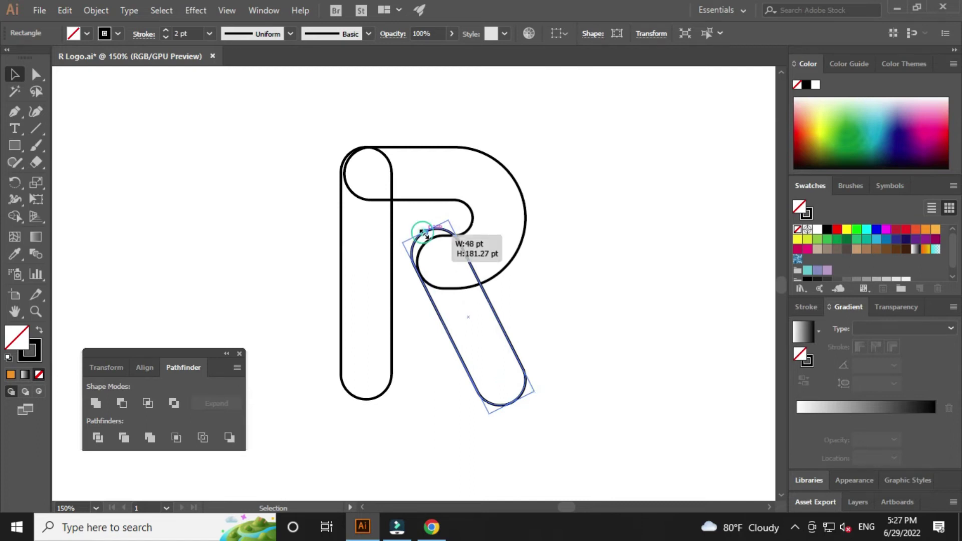
Step: Zoom in to check the leg's joint with the bowl, then select all the R shapes
{"action": "left_click", "coordinate": [620, 344]}
{"action": "left_click_drag", "start_coordinate": [555, 340], "coordinate": [604, 345]}
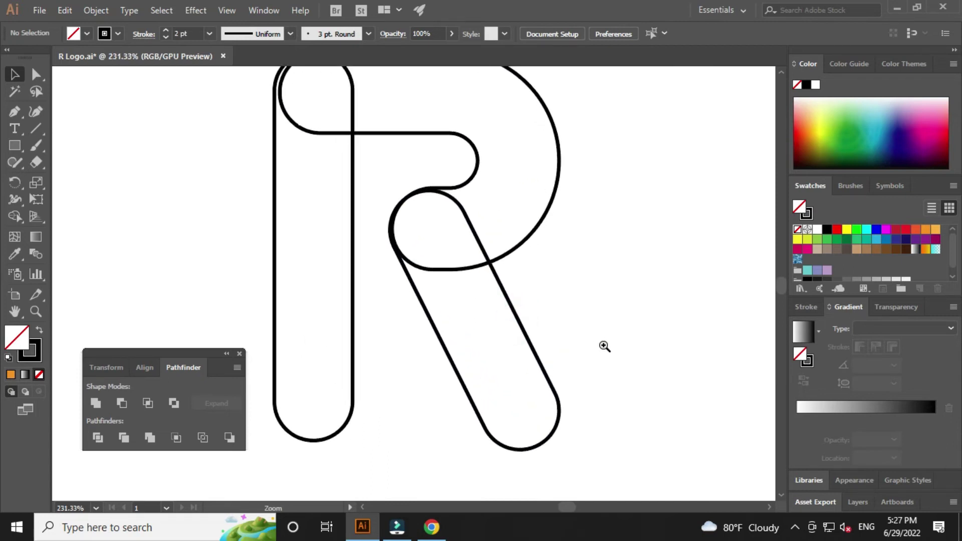
{"action": "key", "text": "ctrl+minus"}
{"action": "key", "text": "ctrl+minus"}
{"action": "left_click_drag", "start_coordinate": [579, 340], "coordinate": [626, 348]}
{"action": "left_click_drag", "start_coordinate": [625, 418], "coordinate": [324, 116]}
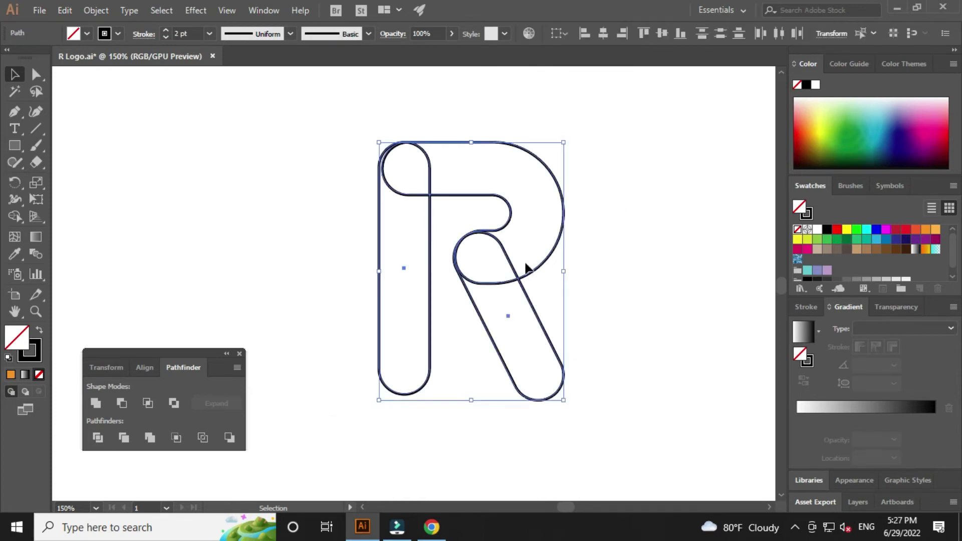
Step: Apply the orange fill to the R shapes, then deselect them
{"action": "left_click", "coordinate": [926, 229]}
{"action": "left_click", "coordinate": [663, 312]}
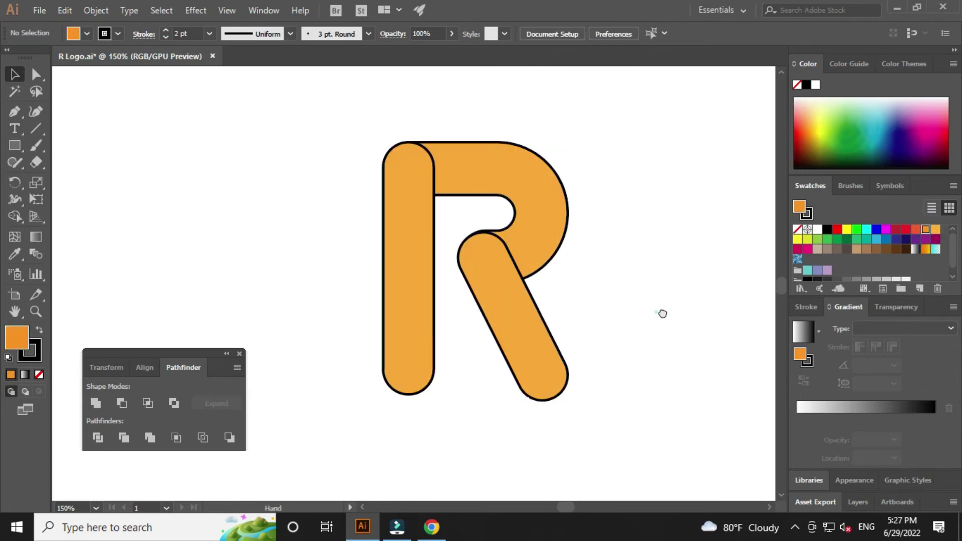
{"action": "left_click_drag", "start_coordinate": [686, 316], "coordinate": [666, 322]}
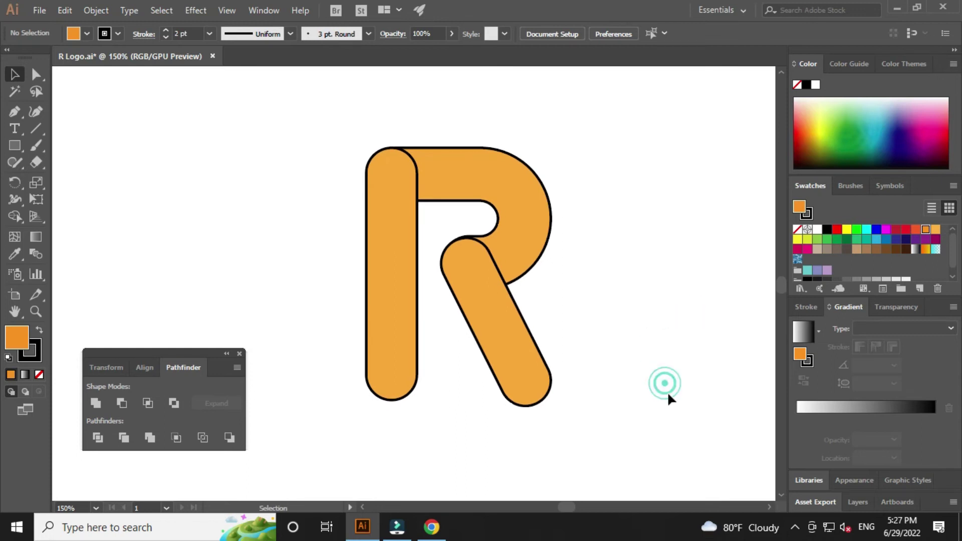
Step: Set the stroke weight of both R paths to 0 to remove their outlines
{"action": "left_click_drag", "start_coordinate": [613, 415], "coordinate": [299, 138]}
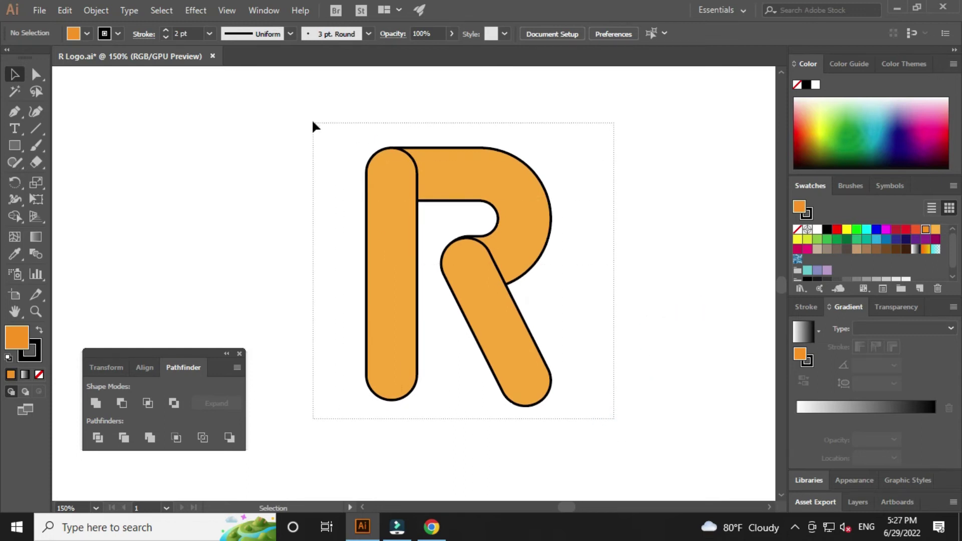
{"action": "left_click", "coordinate": [185, 33]}
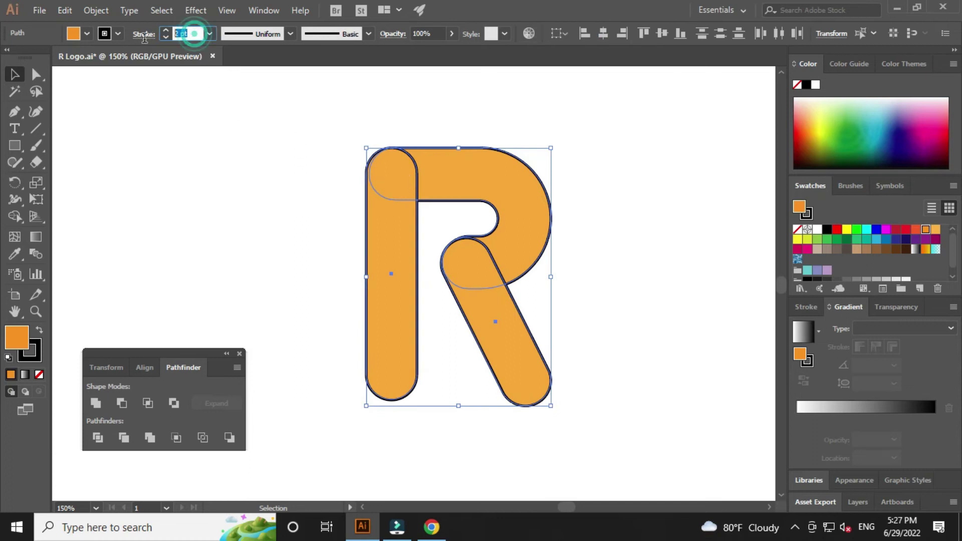
{"action": "type", "text": "0"}
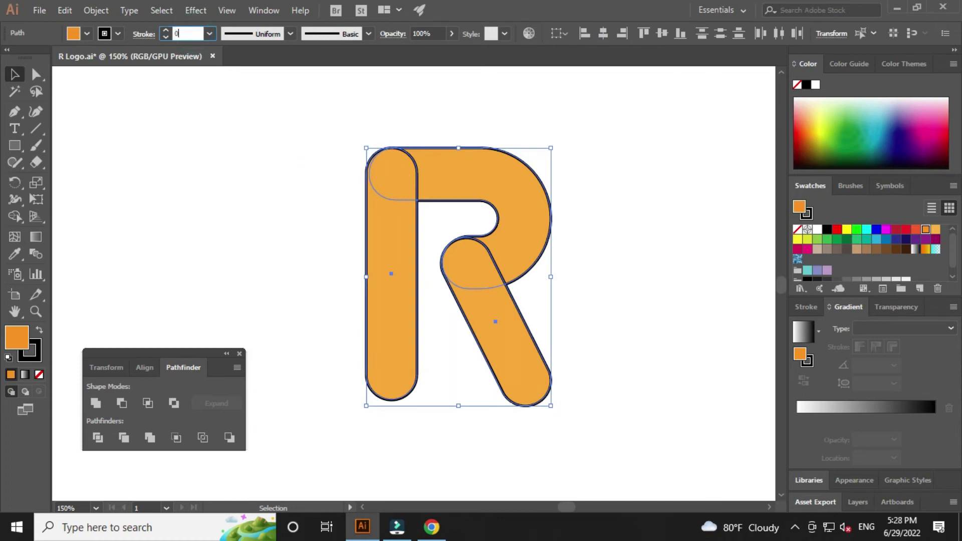
{"action": "key", "text": "Return"}
{"action": "left_click", "coordinate": [274, 182]}
{"action": "left_click_drag", "start_coordinate": [274, 182], "coordinate": [250, 177]}
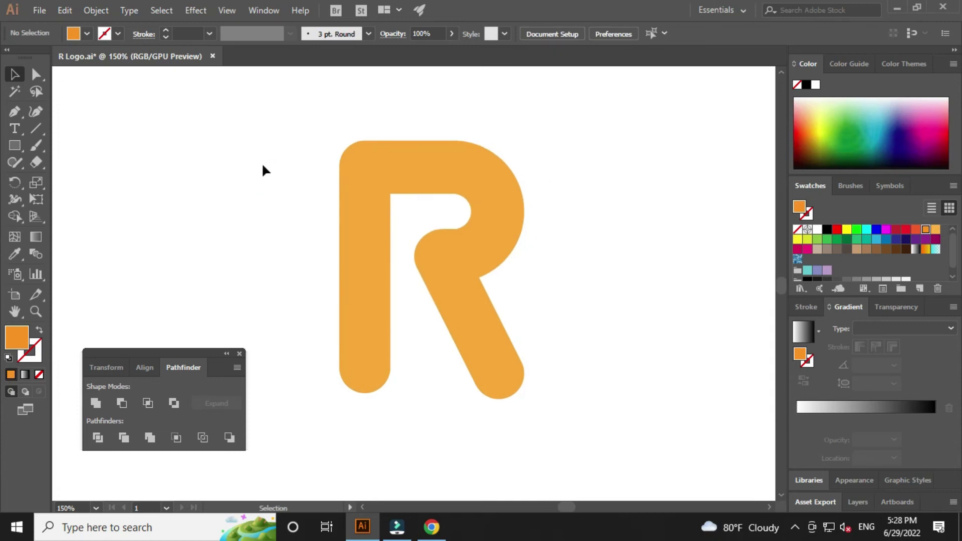
Step: Fill the R's bowl with a linear gradient whose start stop is CMYK C100 M100
{"action": "left_click", "coordinate": [489, 184]}
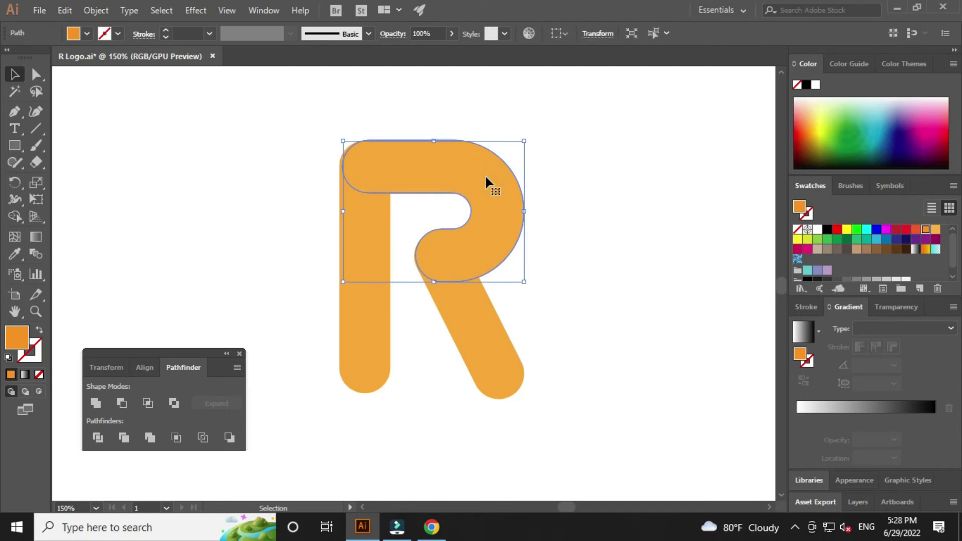
{"action": "left_click", "coordinate": [884, 408]}
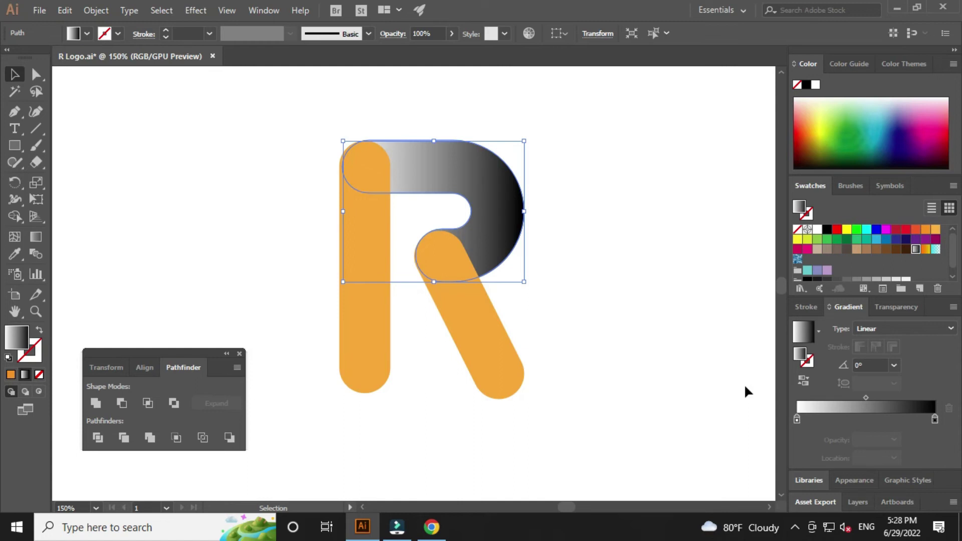
{"action": "double_click", "coordinate": [797, 419]}
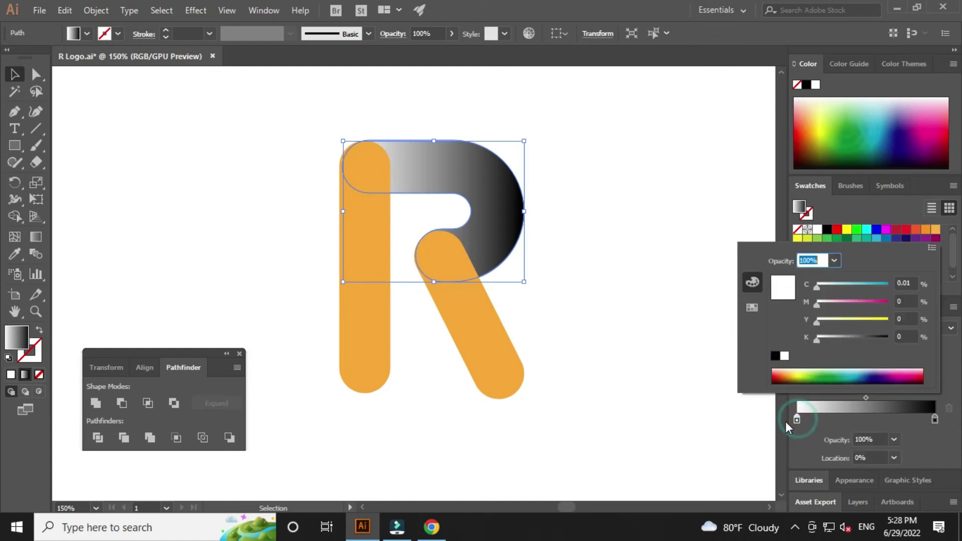
{"action": "left_click", "coordinate": [932, 248]}
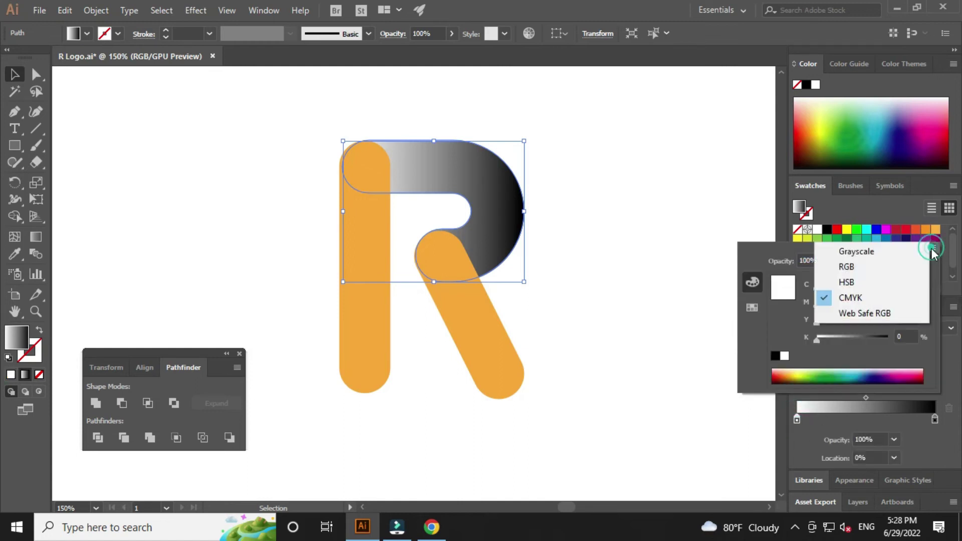
{"action": "left_click", "coordinate": [891, 299]}
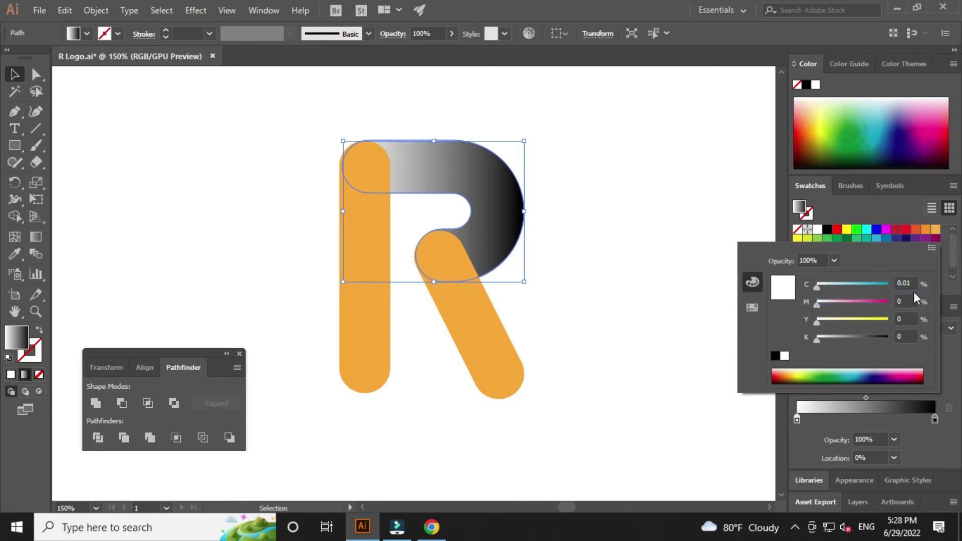
{"action": "left_click", "coordinate": [910, 284]}
{"action": "type", "text": "100"}
{"action": "key", "text": "Tab"}
{"action": "type", "text": "100"}
{"action": "key", "text": "Tab"}
{"action": "key", "text": "Tab"}
{"action": "key", "text": "Return"}
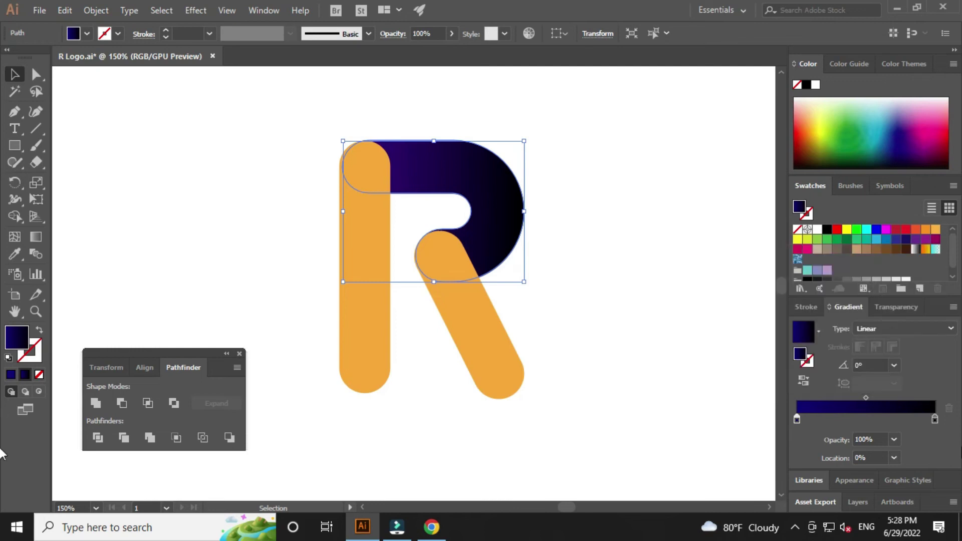
Step: Set the gradient's end stop to CMYK M100 K0 for a magenta finish
{"action": "double_click", "coordinate": [935, 419]}
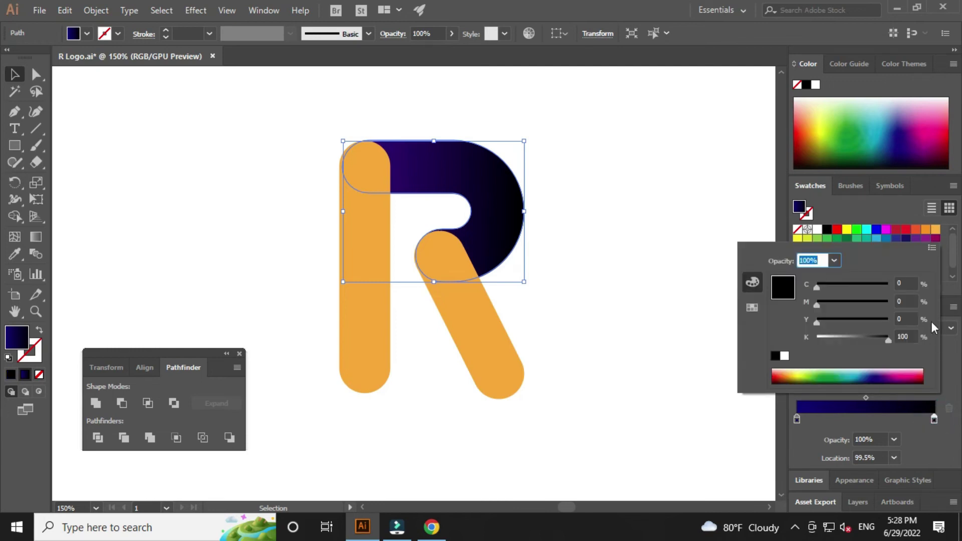
{"action": "left_click", "coordinate": [913, 282]}
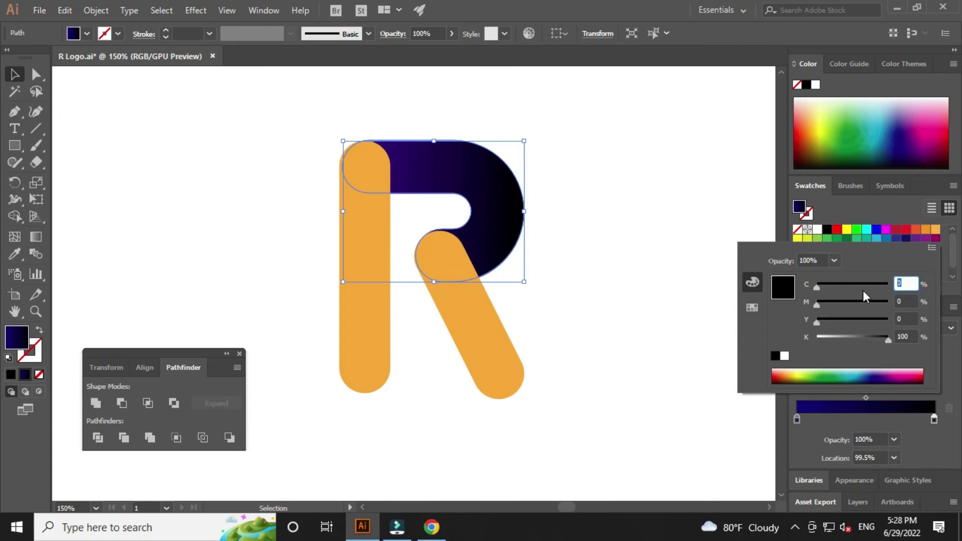
{"action": "key", "text": "Tab"}
{"action": "type", "text": "100"}
{"action": "key", "text": "Tab"}
{"action": "key", "text": "Tab"}
{"action": "type", "text": "0"}
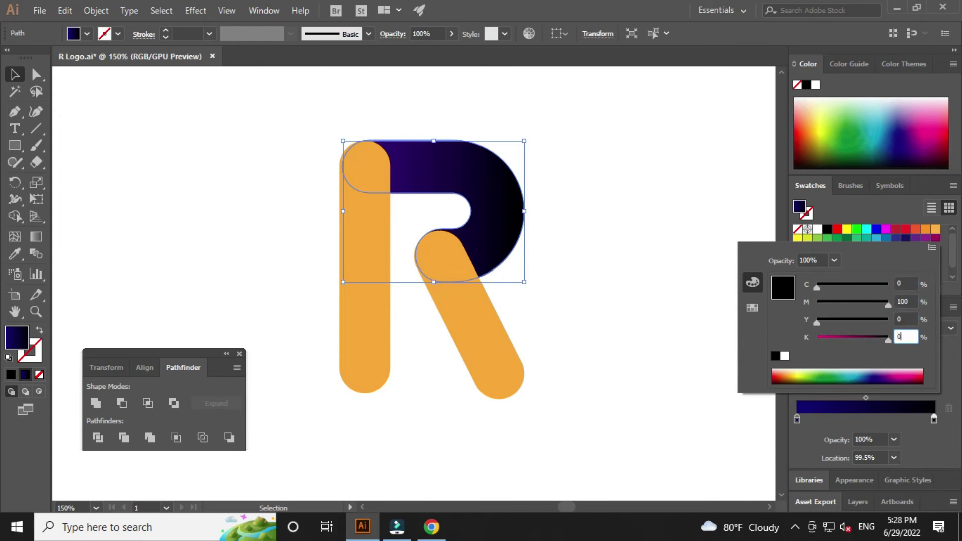
{"action": "key", "text": "Return"}
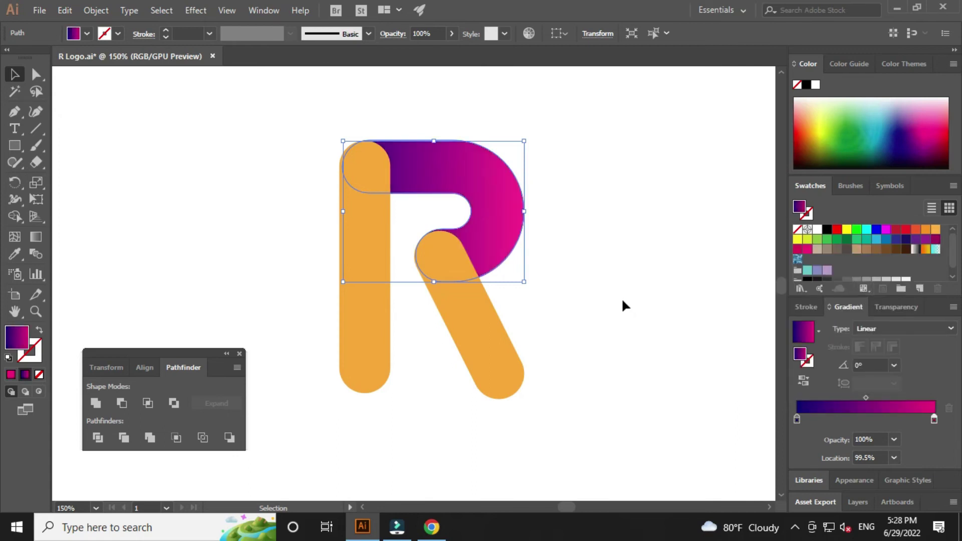
{"action": "left_click", "coordinate": [624, 301]}
{"action": "left_click_drag", "start_coordinate": [618, 296], "coordinate": [609, 322]}
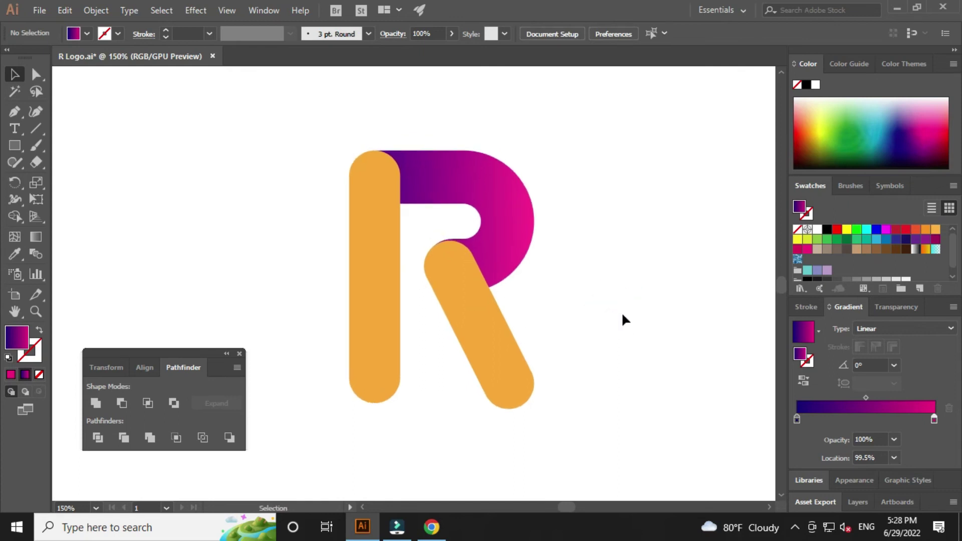
{"action": "left_click", "coordinate": [506, 338]}
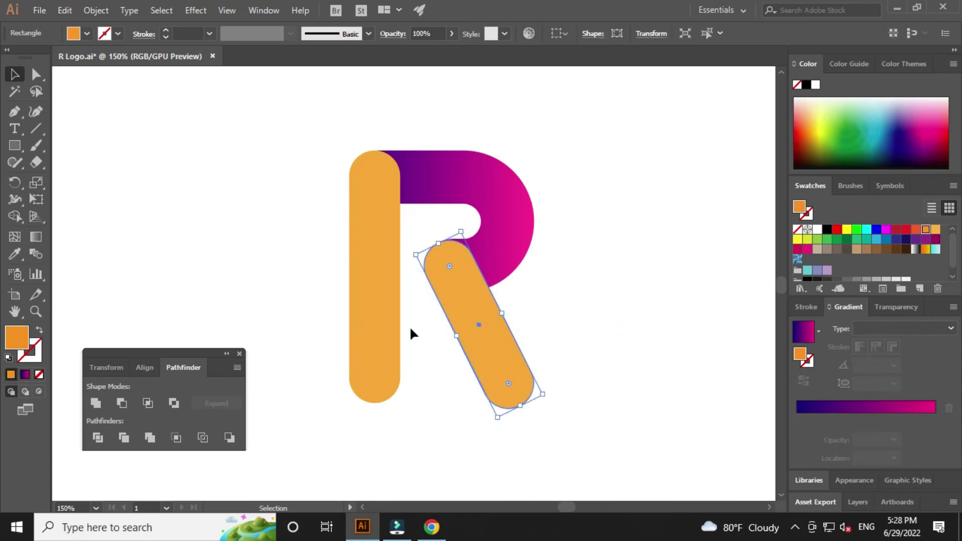
Step: Eyedrop the bowl's indigo-to-magenta gradient onto the vertical bar and diagonal leg
{"action": "left_click", "coordinate": [376, 318], "text": "shift"}
{"action": "left_click", "coordinate": [552, 450]}
{"action": "left_click_drag", "start_coordinate": [581, 448], "coordinate": [344, 357]}
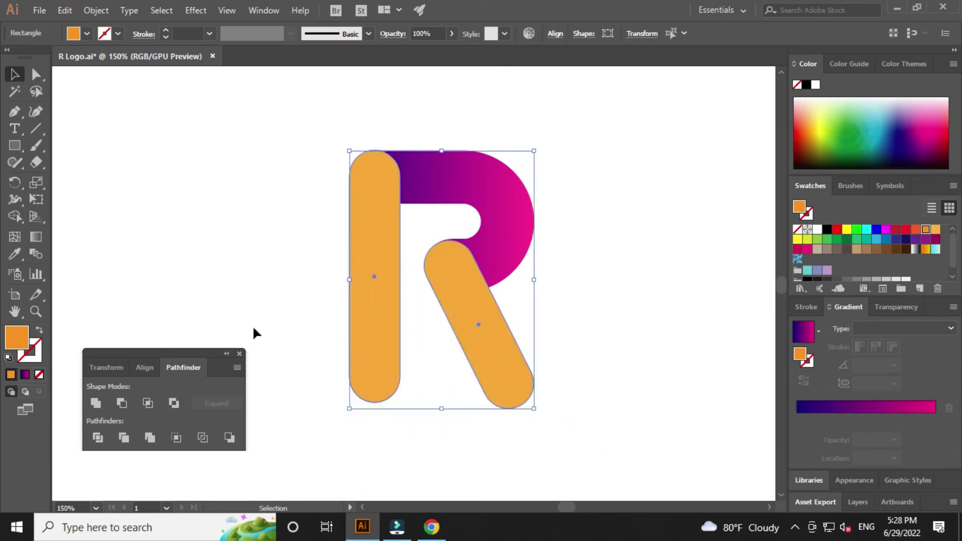
{"action": "left_click", "coordinate": [16, 254]}
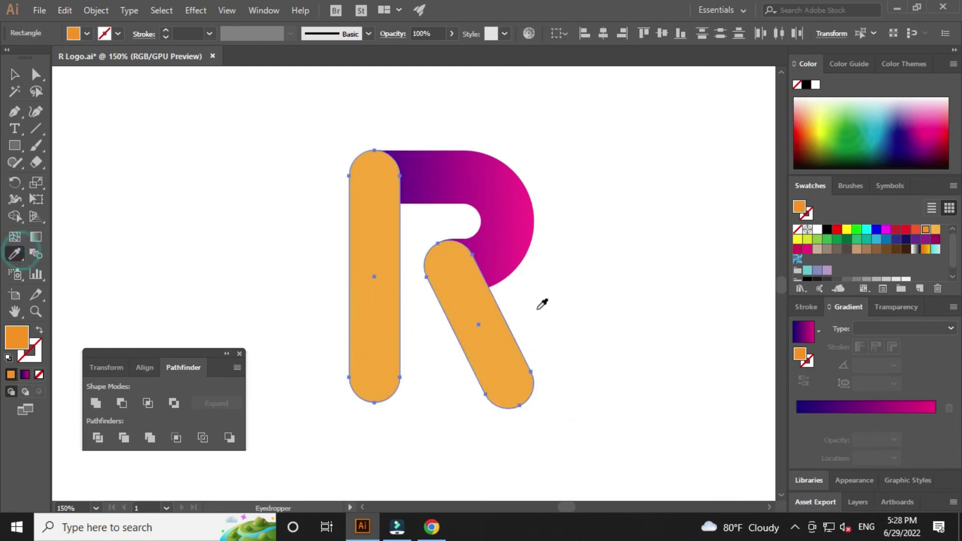
{"action": "left_click", "coordinate": [512, 212]}
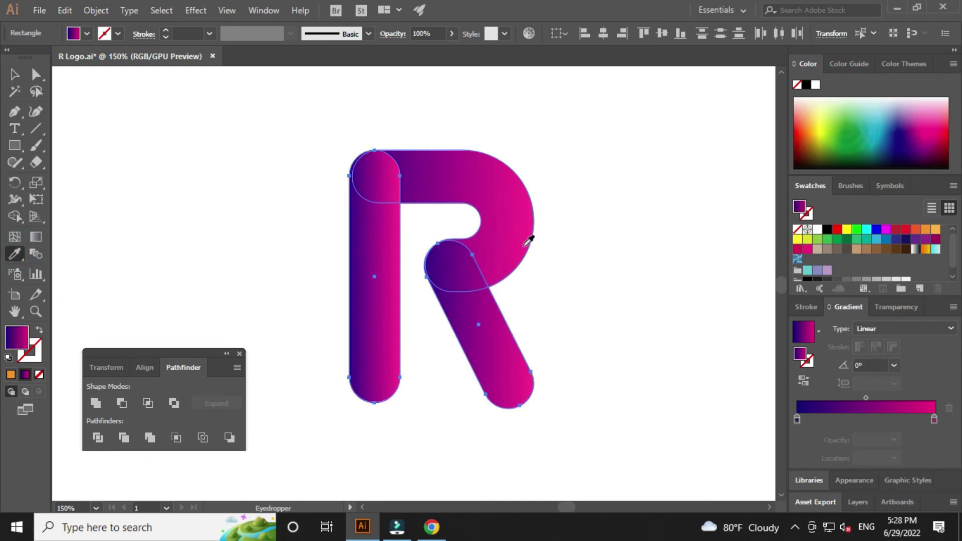
{"action": "key", "text": "v"}
{"action": "left_click", "coordinate": [616, 279]}
{"action": "scroll", "coordinate": [595, 294], "scroll_direction": "up", "scroll_amount": 2}
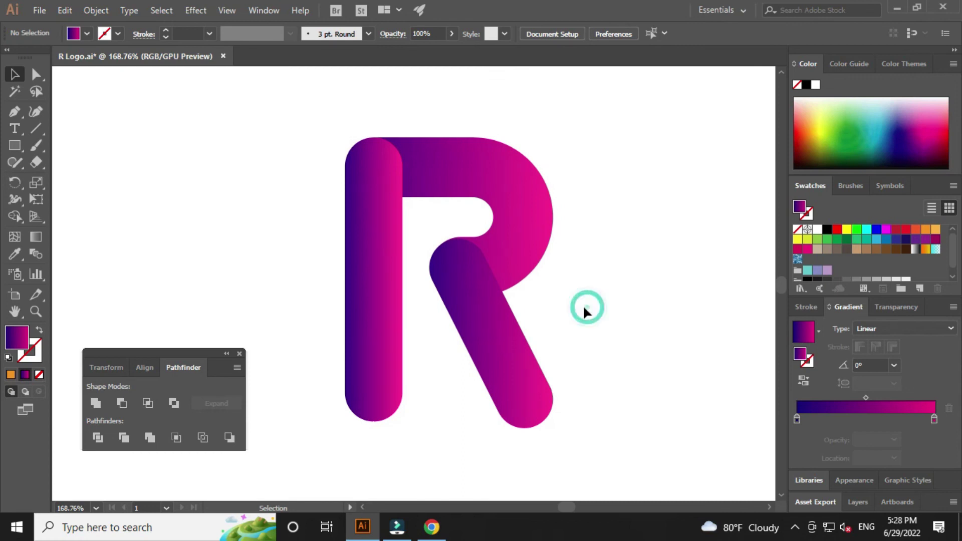
Step: Send the diagonal leg to the back so the bowl overlaps its top end
{"action": "left_click", "coordinate": [496, 324]}
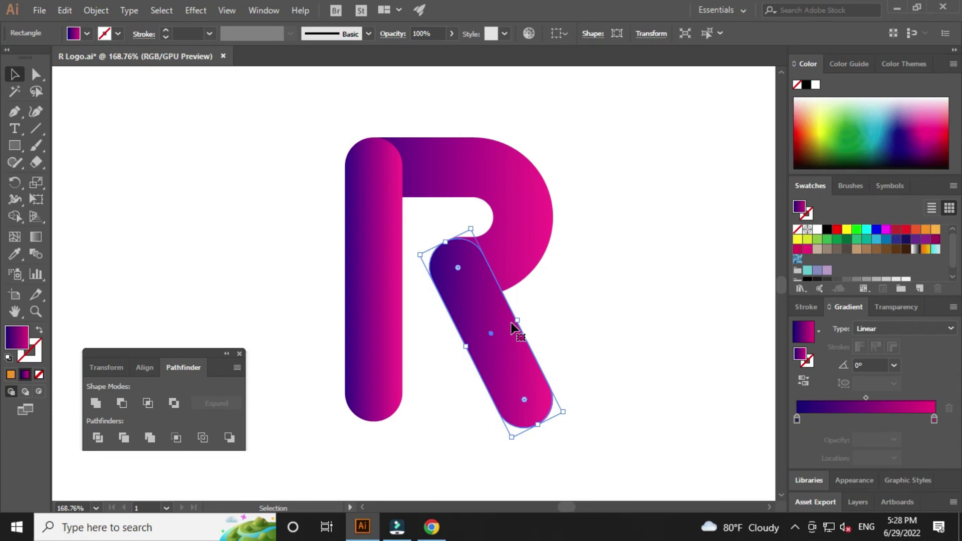
{"action": "key", "text": "ctrl+shift+bracketleft"}
{"action": "left_click", "coordinate": [607, 309]}
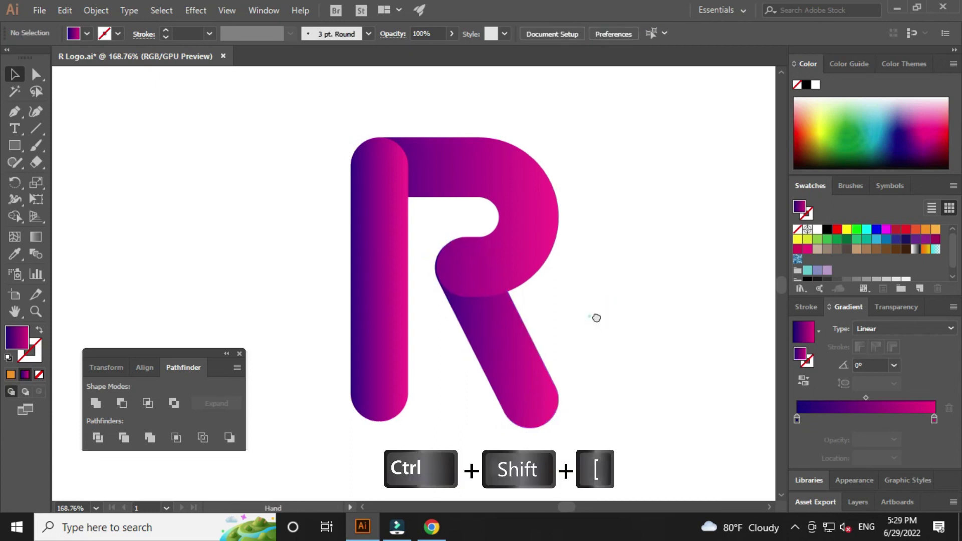
{"action": "left_click_drag", "start_coordinate": [597, 317], "coordinate": [601, 322]}
{"action": "scroll", "coordinate": [582, 324], "scroll_direction": "up", "scroll_amount": 1}
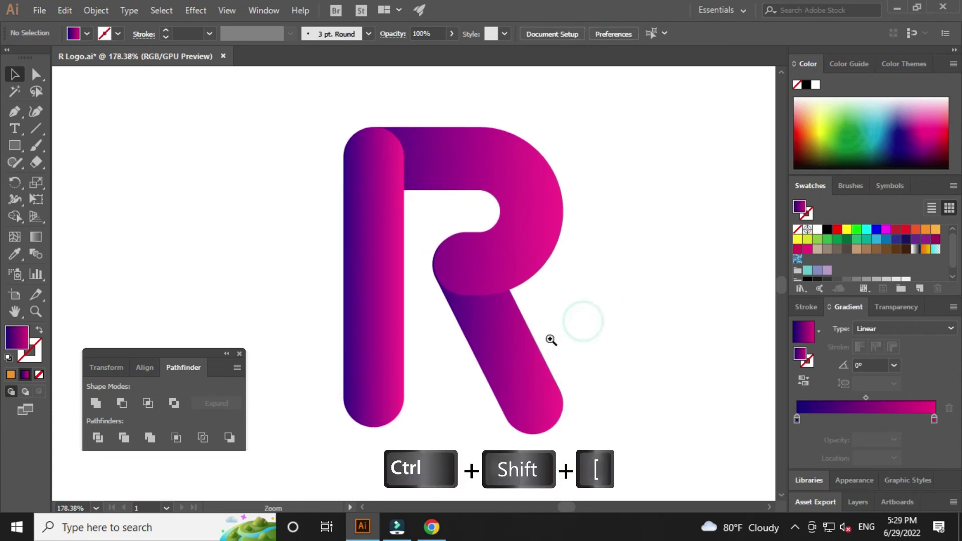
Step: Zoom in to inspect where the leg meets the bowl, then zoom back out
{"action": "left_click", "coordinate": [522, 346]}
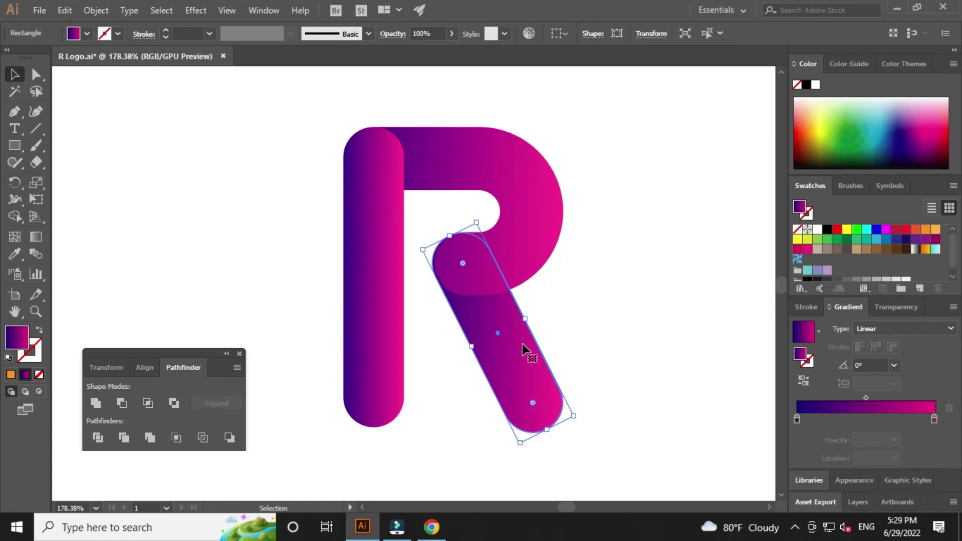
{"action": "left_click", "coordinate": [579, 327]}
{"action": "left_click_drag", "start_coordinate": [419, 240], "coordinate": [520, 356]}
{"action": "left_click", "coordinate": [518, 354]}
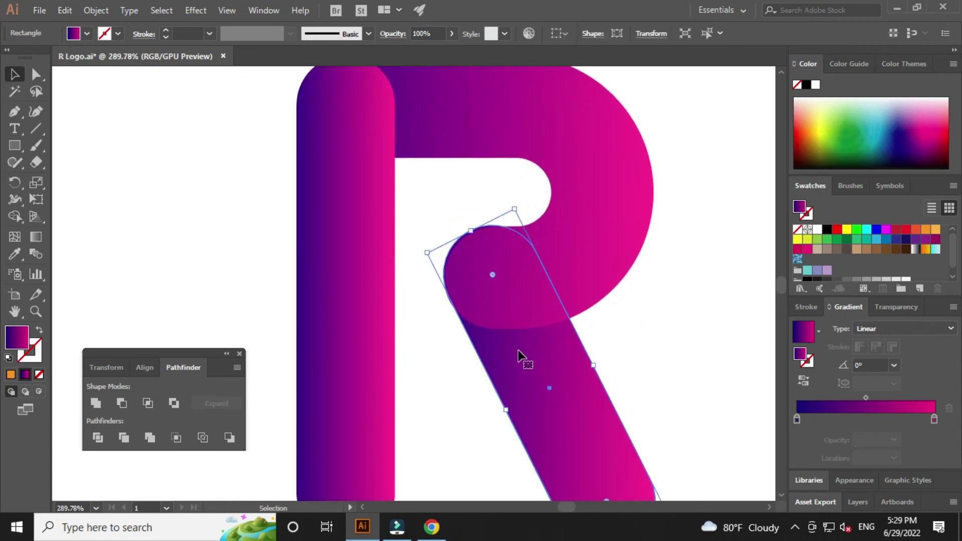
{"action": "left_click", "coordinate": [636, 327]}
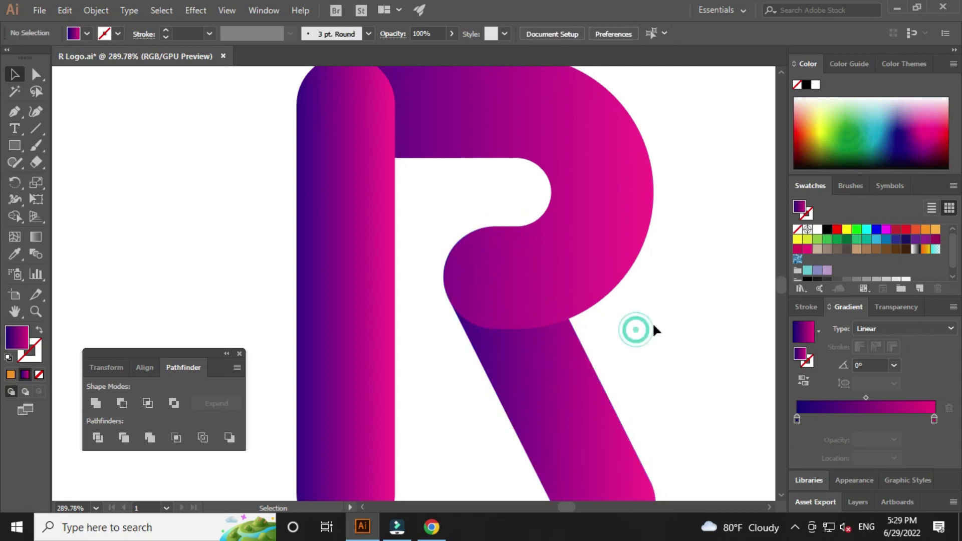
{"action": "key", "text": "ctrl+minus"}
{"action": "left_click_drag", "start_coordinate": [620, 337], "coordinate": [642, 327]}
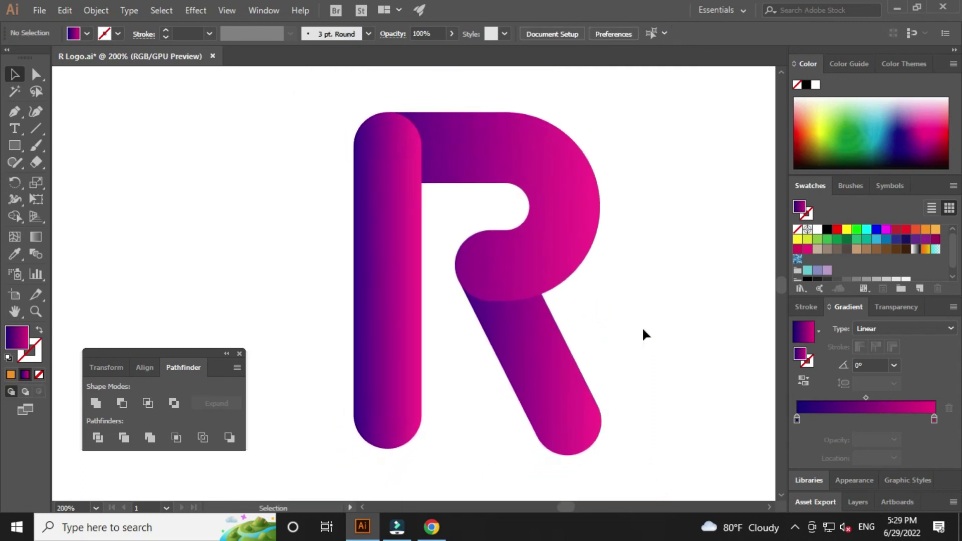
{"action": "key", "text": "ctrl+minus"}
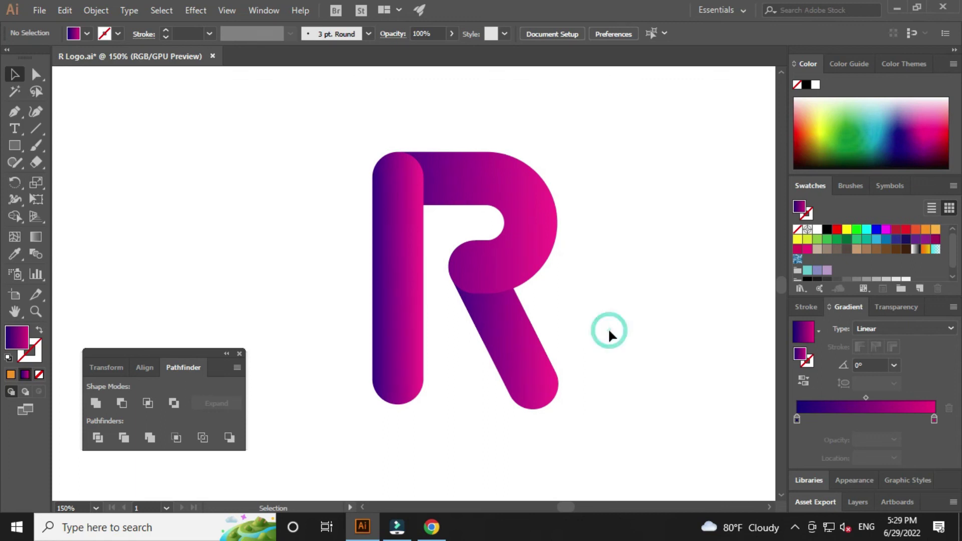
Step: Select and deselect the left vertical bar to review the finished gradient R
{"action": "left_click", "coordinate": [408, 394]}
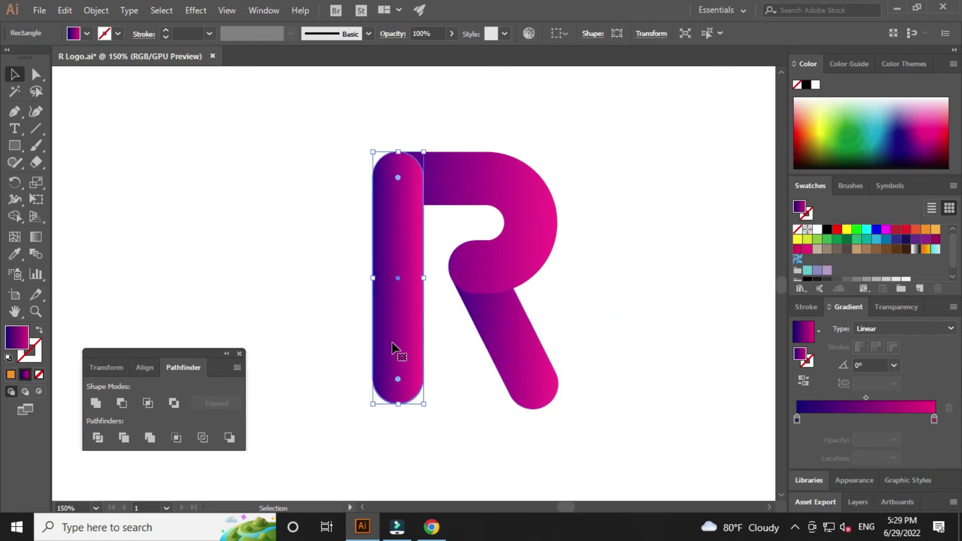
{"action": "left_click", "coordinate": [336, 271]}
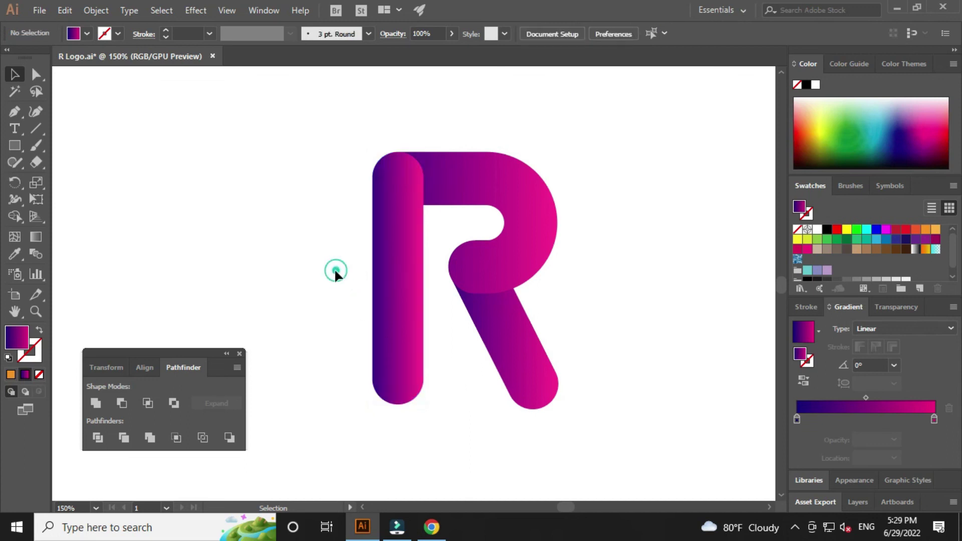
{"action": "left_click", "coordinate": [332, 281]}
{"action": "left_click", "coordinate": [399, 307]}
{"action": "left_click", "coordinate": [344, 296]}
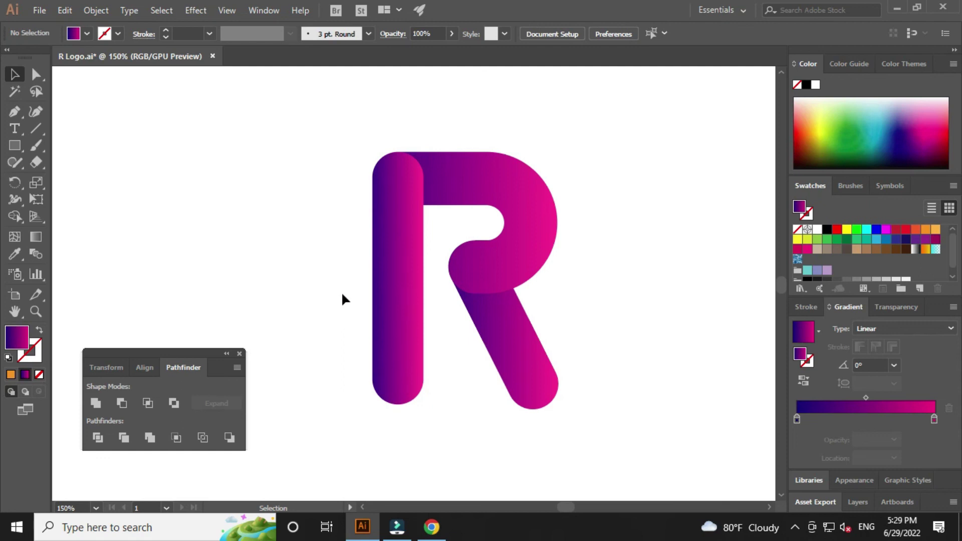